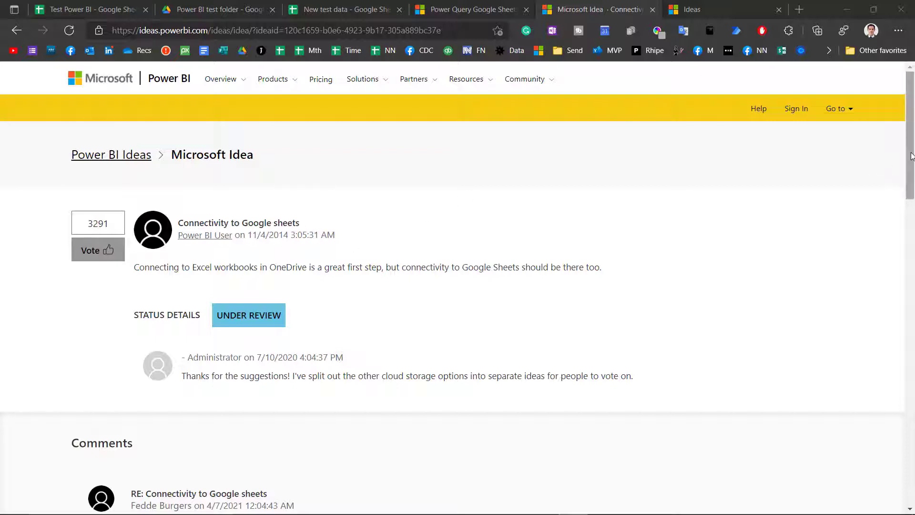
Switch to the 'Test Power BI - Google Sheets' spreadsheet in the browser.
mouse_move(910, 158)
mouse_down()
mouse_move(911, 333)
mouse_move(911, 161)
mouse_up()
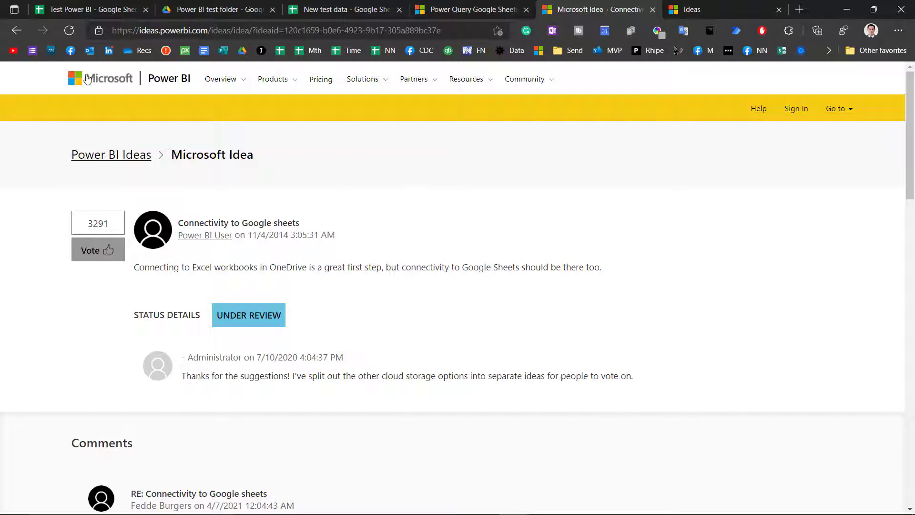
click(91, 9)
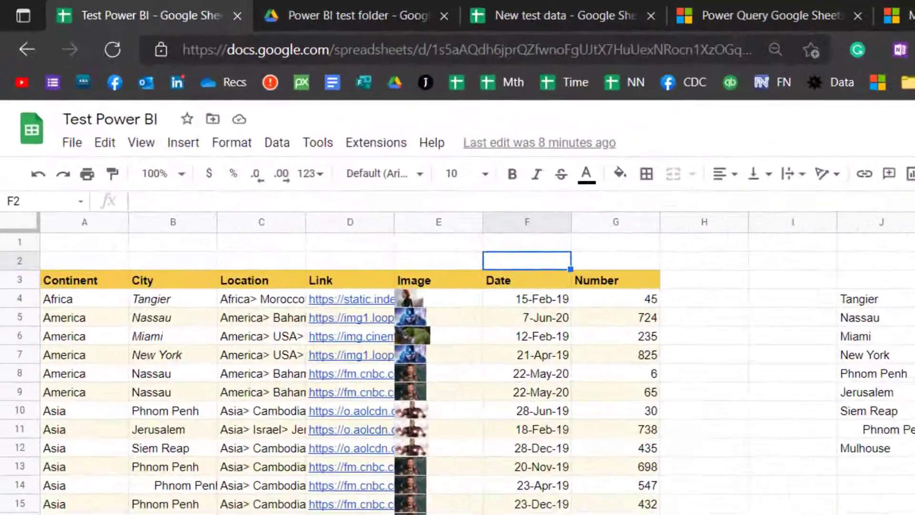
Copy the Test Power BI spreadsheet's URL from the browser address bar.
click(145, 34)
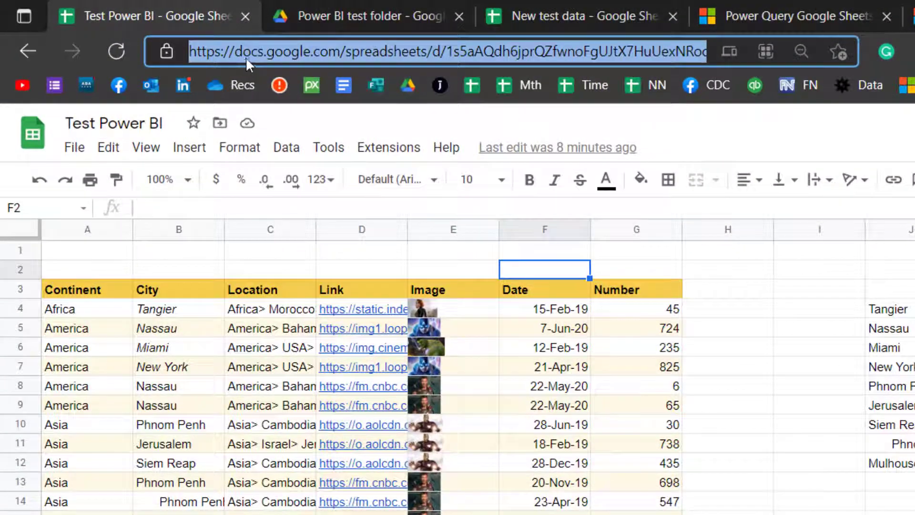
right_click(282, 50)
click(399, 210)
click(889, 463)
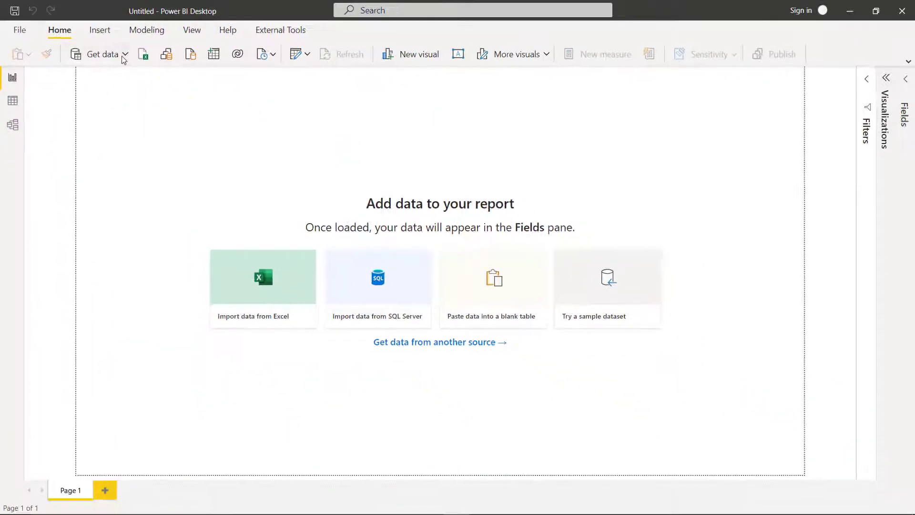
Choose the Google Sheets (Beta) connector from the full data source list.
click(122, 56)
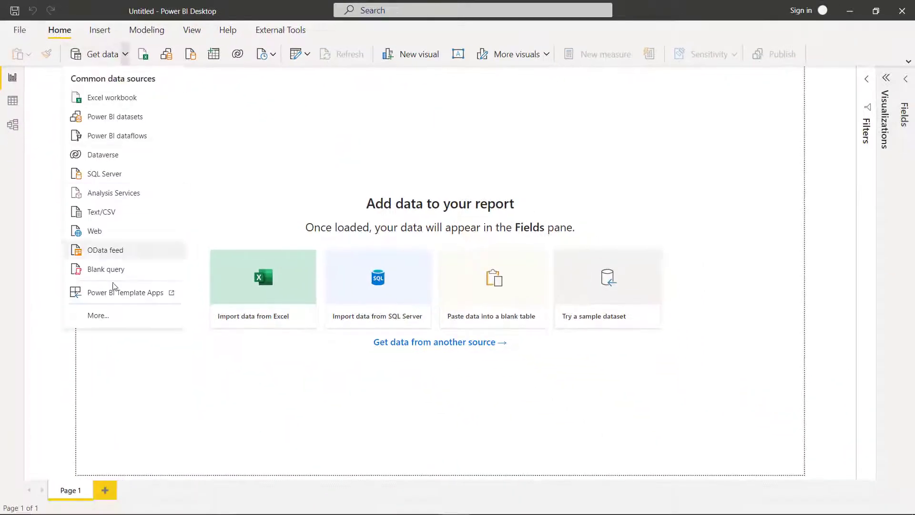
click(117, 318)
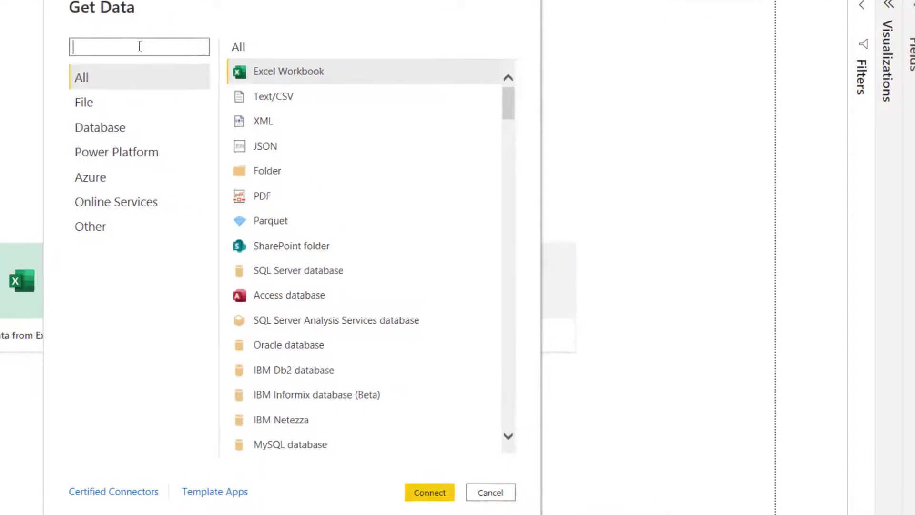
text(goo)
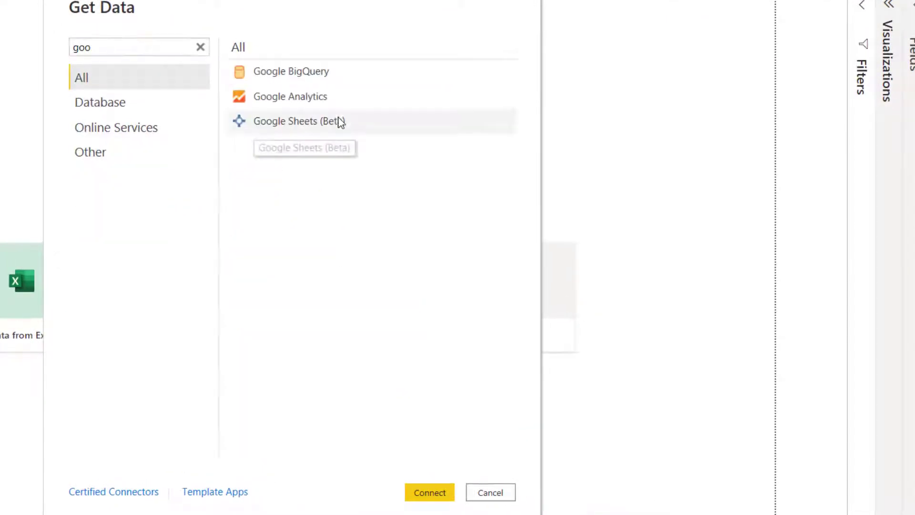
click(338, 120)
click(452, 499)
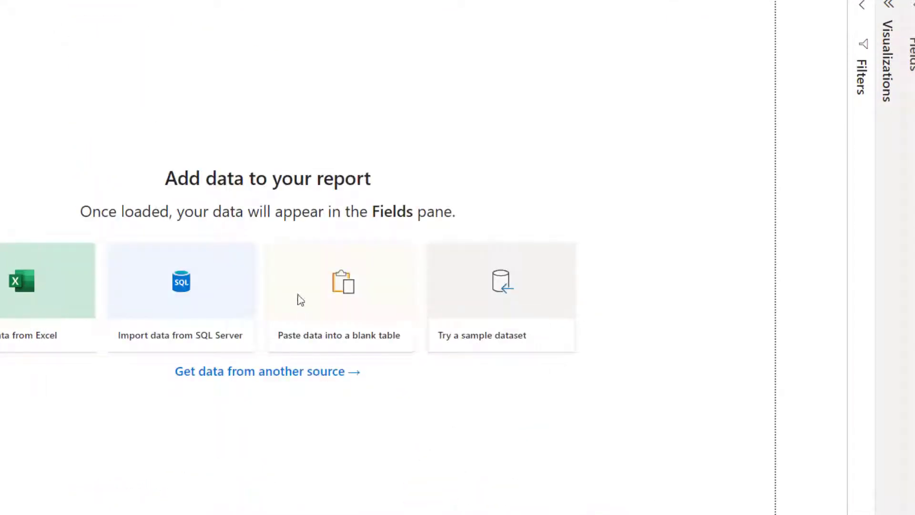
Paste the Test Power BI spreadsheet URL as the Google Sheet address and submit it.
click(107, 236)
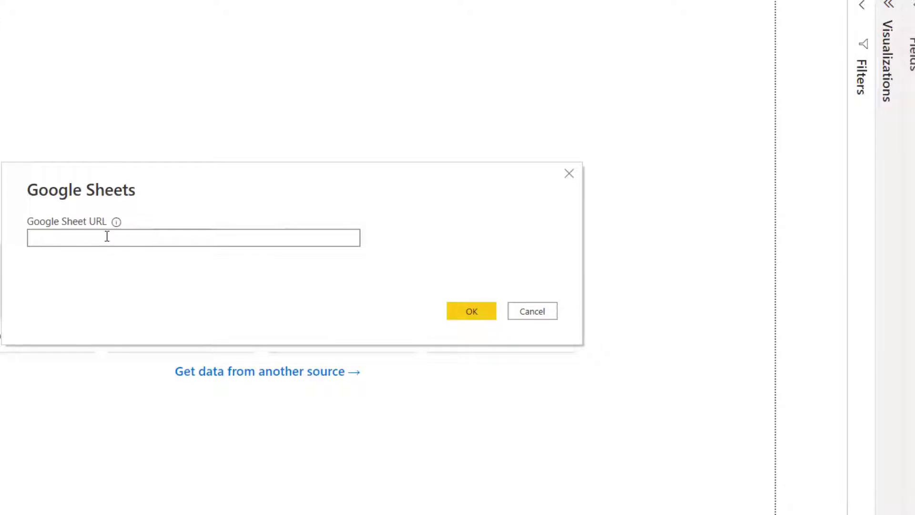
key(ctrl+v)
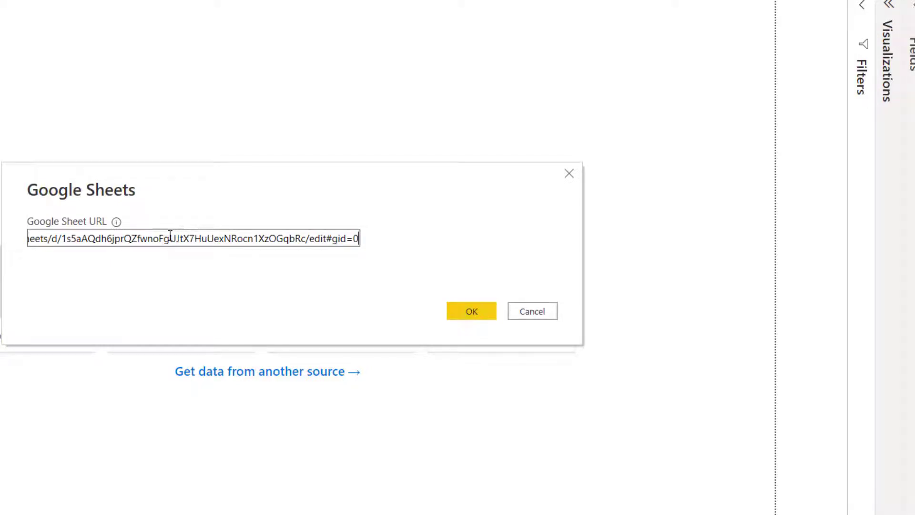
drag(67, 239, 30, 240)
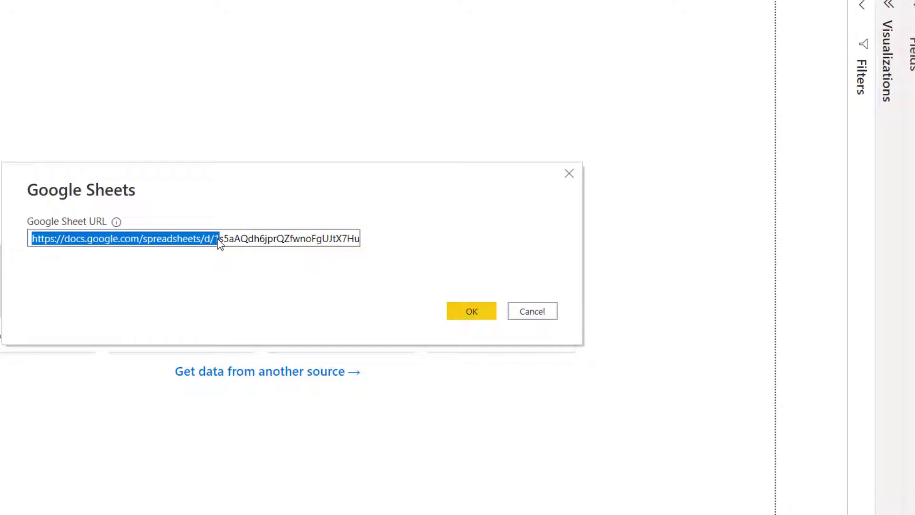
key(Right)
mouse_move(118, 222)
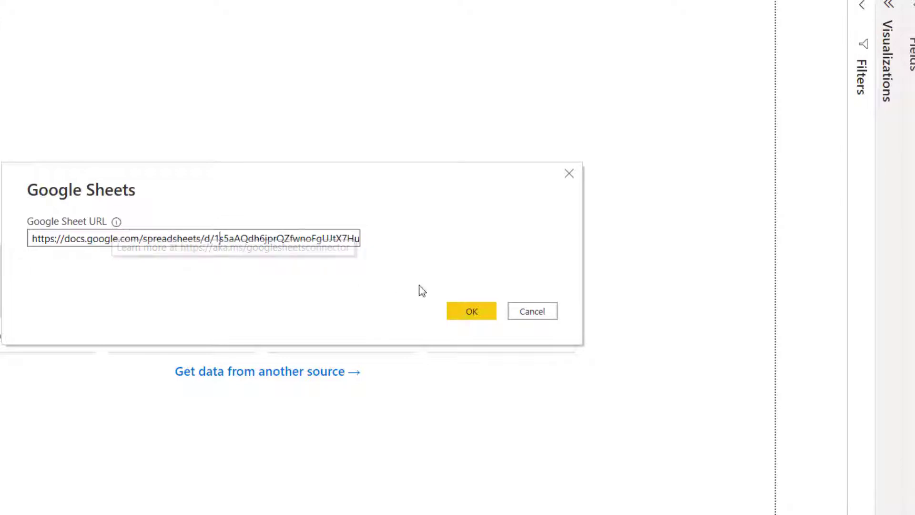
click(476, 312)
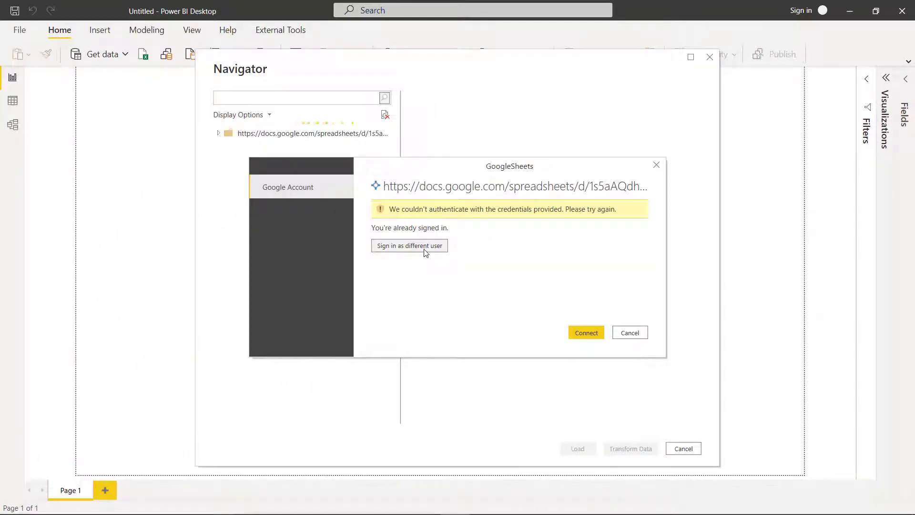
Sign in to Google, tick the Data and Dim table sheets, and transform them.
click(424, 249)
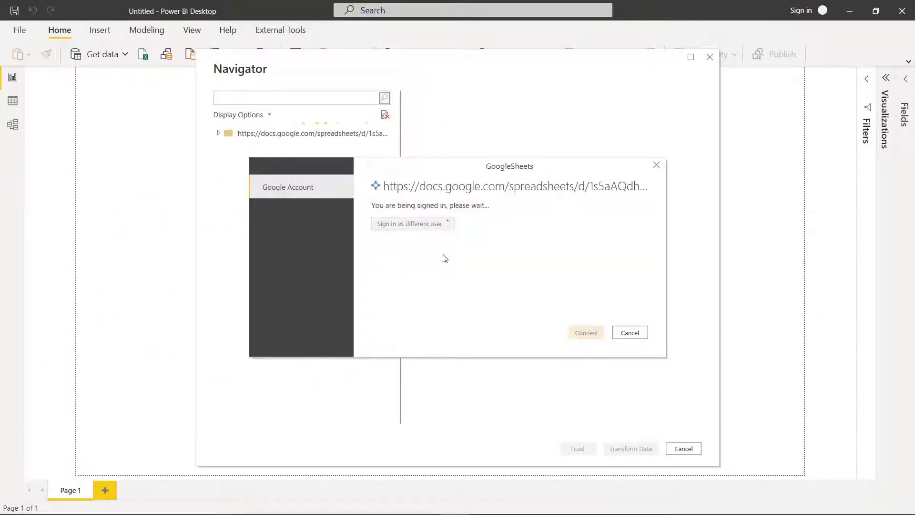
click(402, 250)
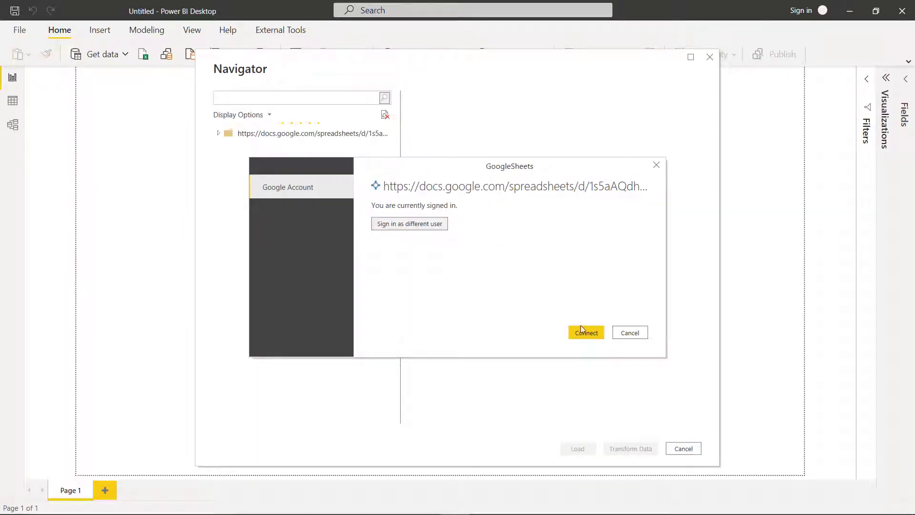
click(582, 330)
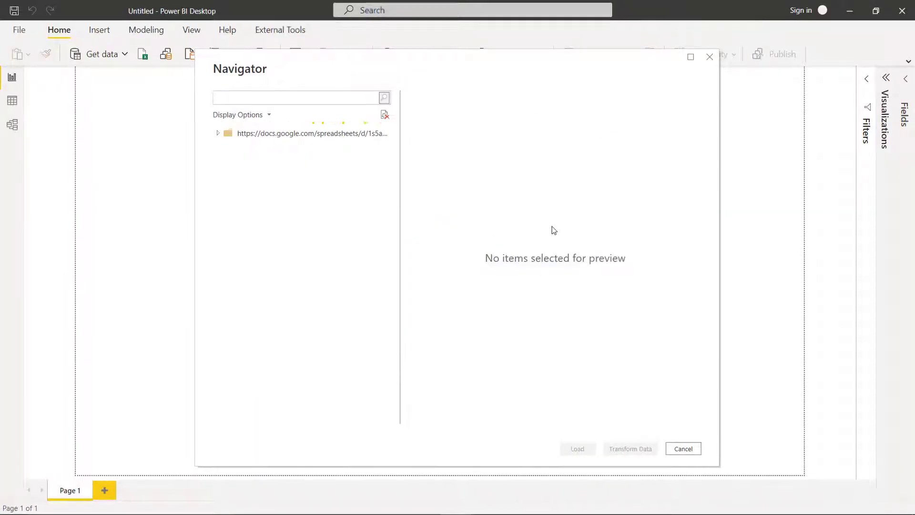
click(250, 148)
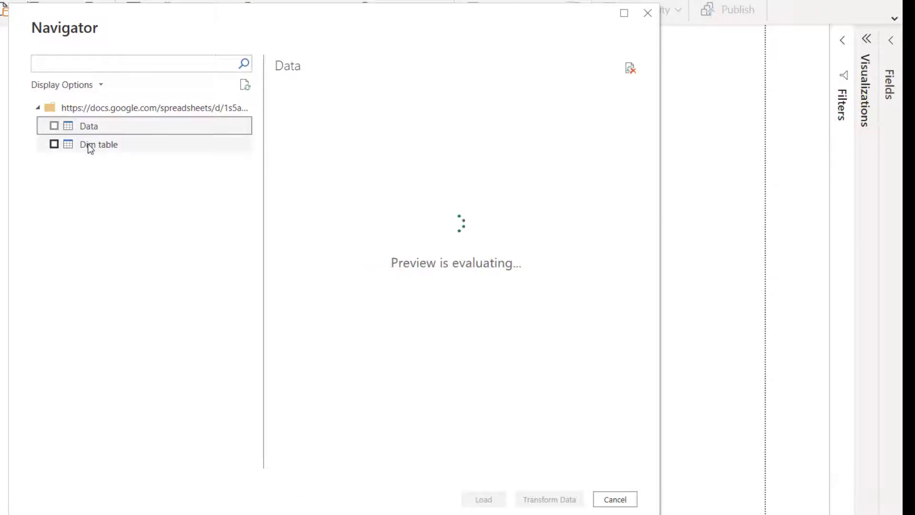
click(92, 144)
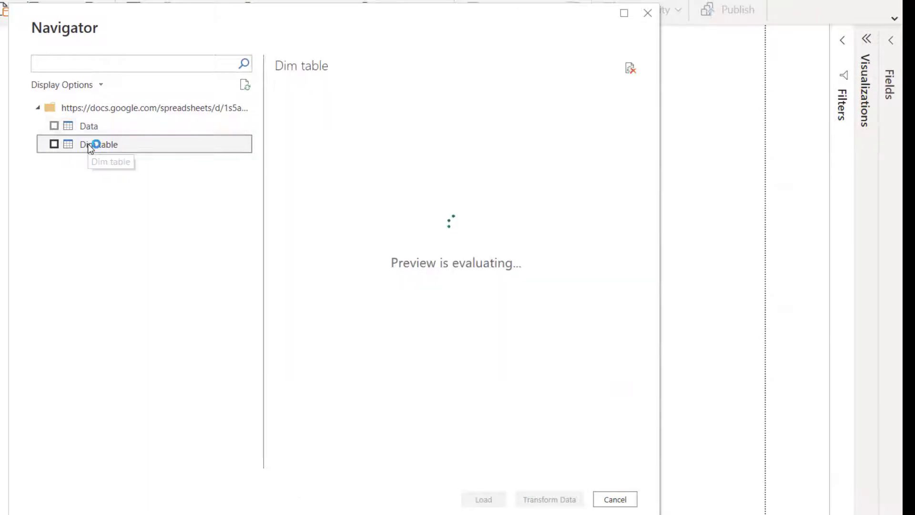
click(96, 129)
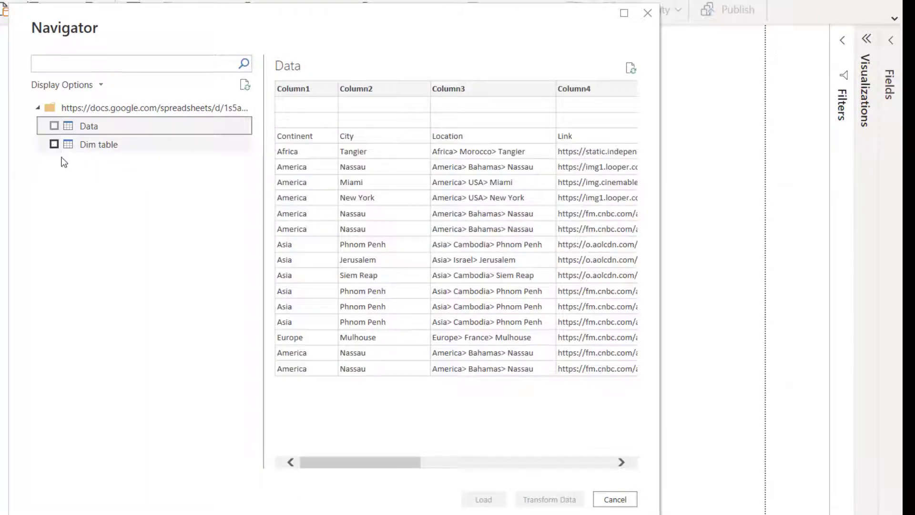
click(54, 126)
click(54, 144)
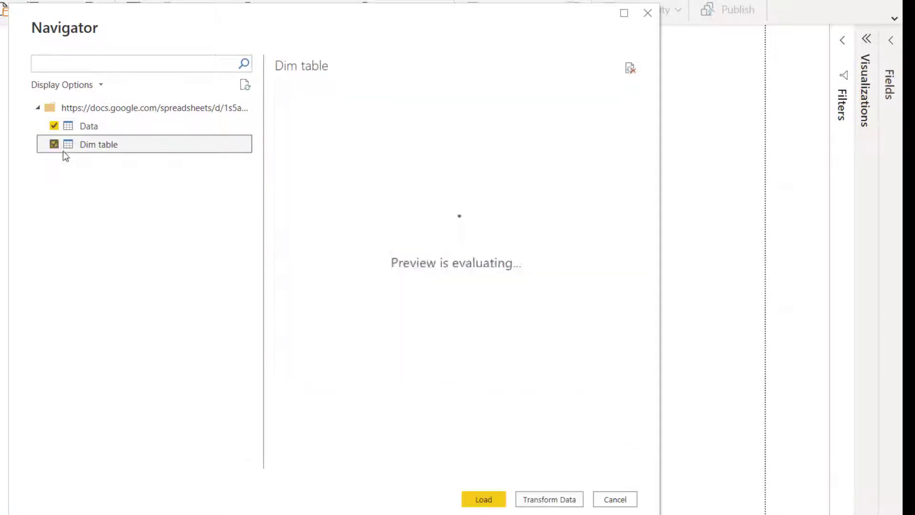
click(555, 501)
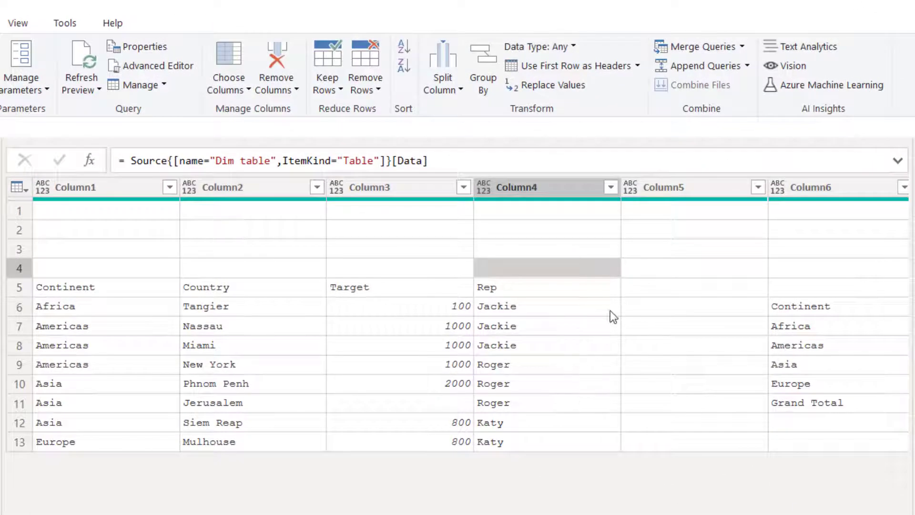
Remove rows with empty Column4 in Dim table and promote the first row to headers.
click(562, 190)
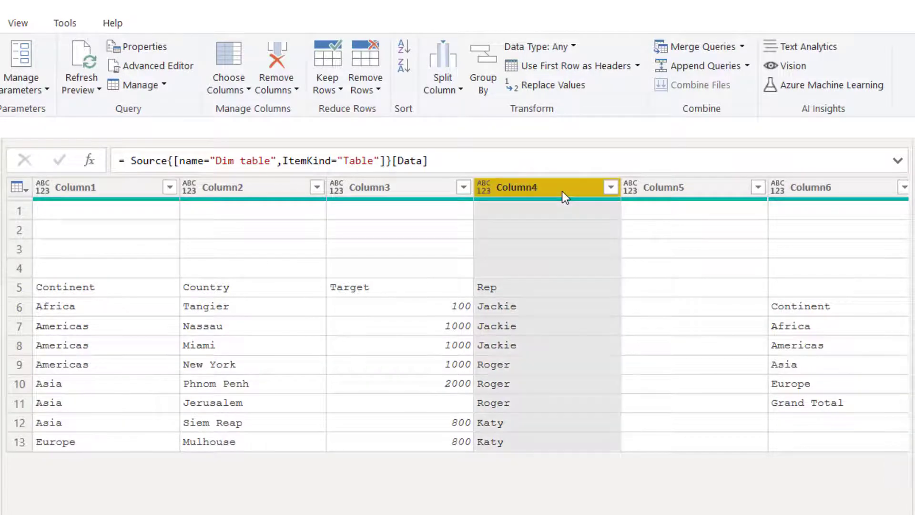
click(613, 186)
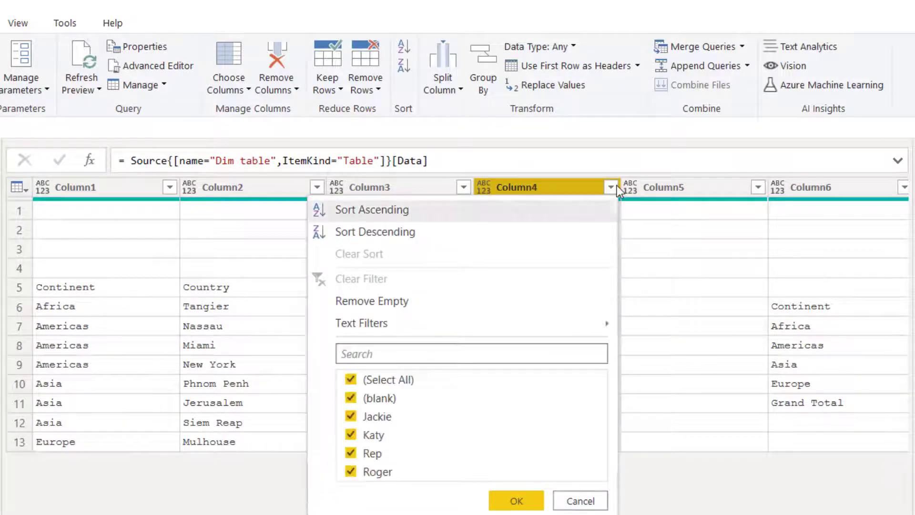
click(551, 308)
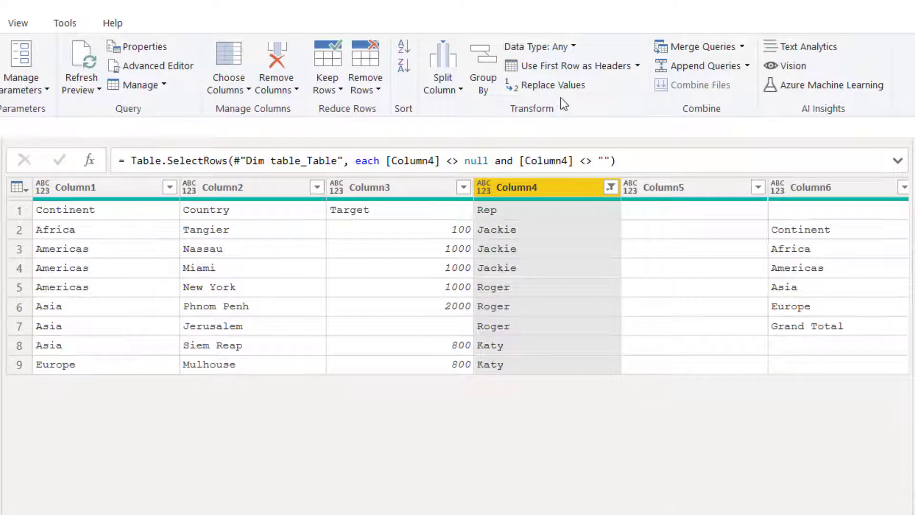
click(570, 70)
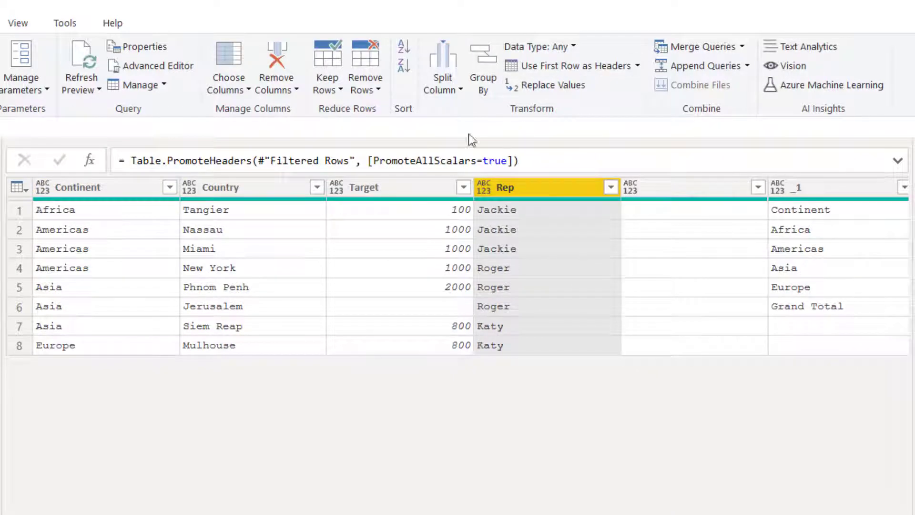
Keep only the Continent, Country, Target and Rep columns.
shift+click(107, 196)
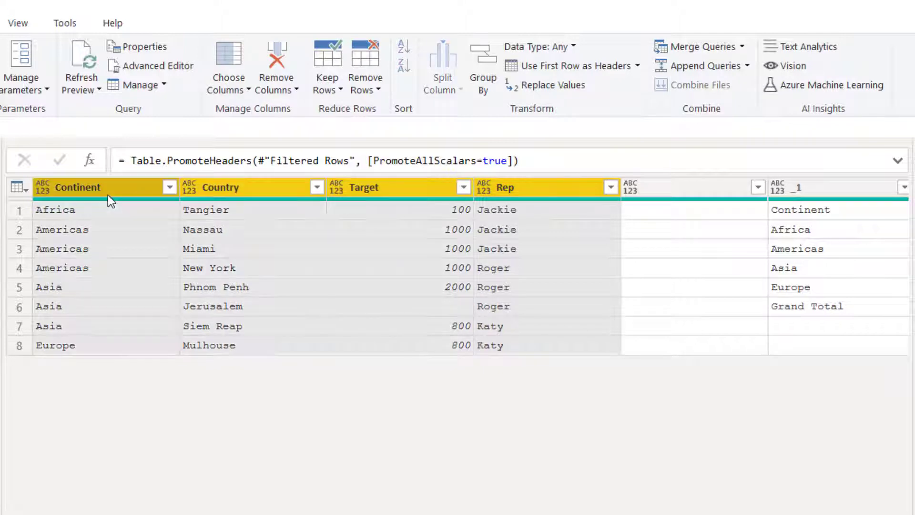
right_click(108, 195)
click(253, 248)
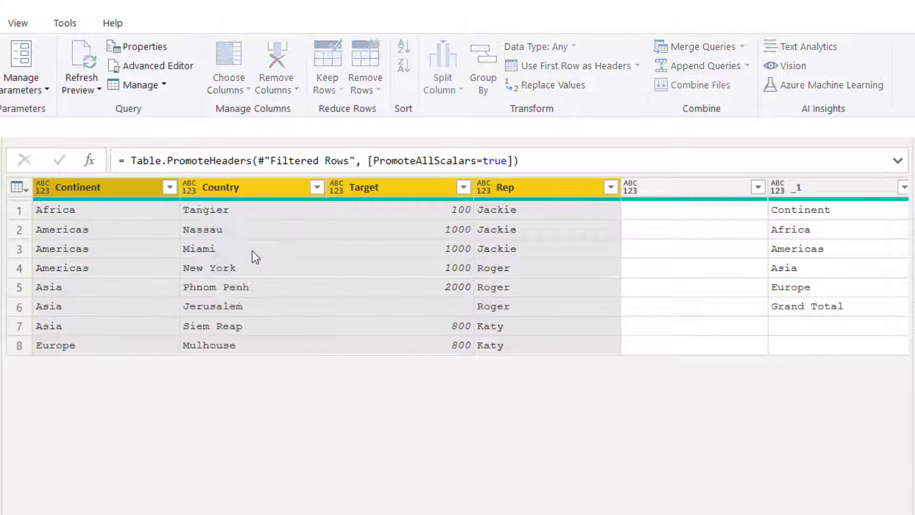
click(113, 196)
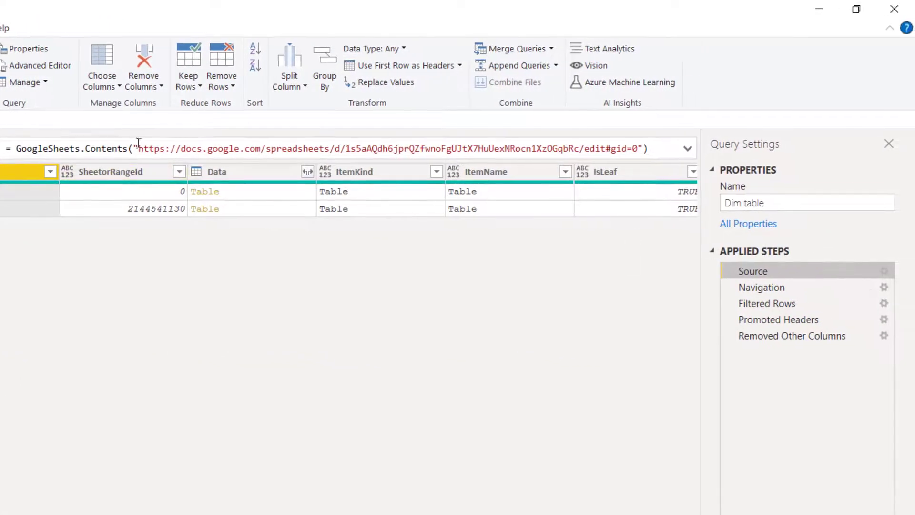
Inspect the Google Sheet URL in the Data query's Source step formula.
drag(139, 148, 578, 149)
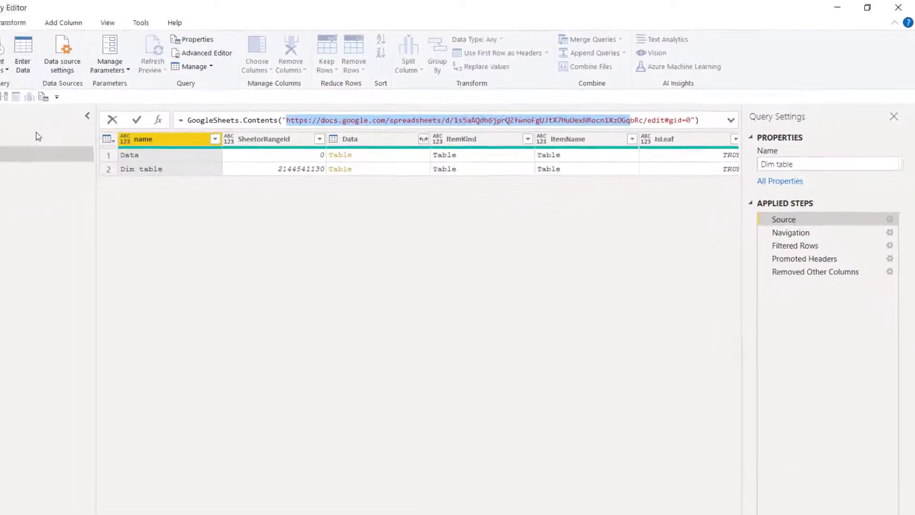
click(32, 138)
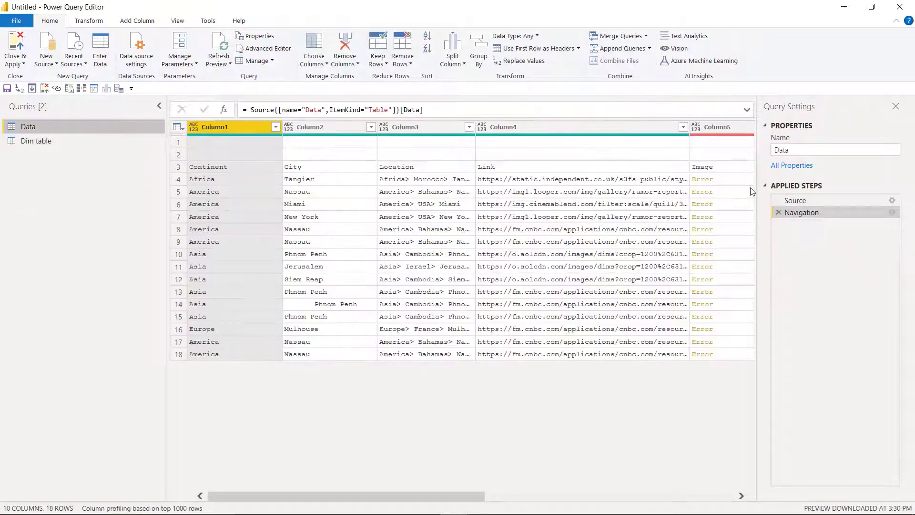
click(800, 199)
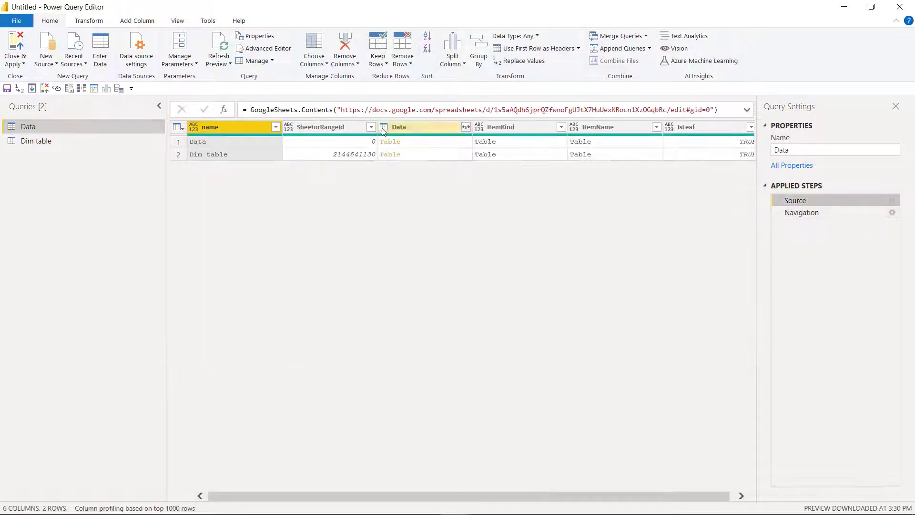
drag(338, 113, 715, 111)
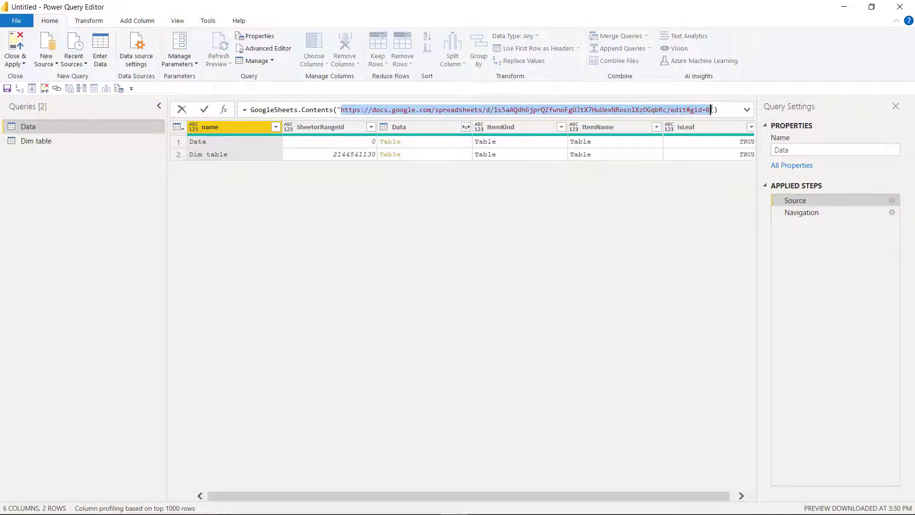
click(64, 218)
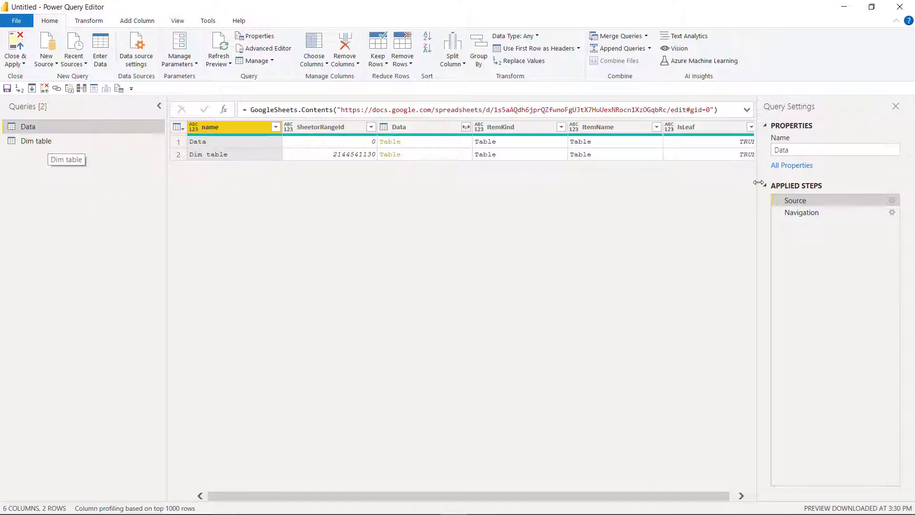
At the Navigation step, read the Expression.Error behind an Image cell, then snap the editor right.
click(833, 213)
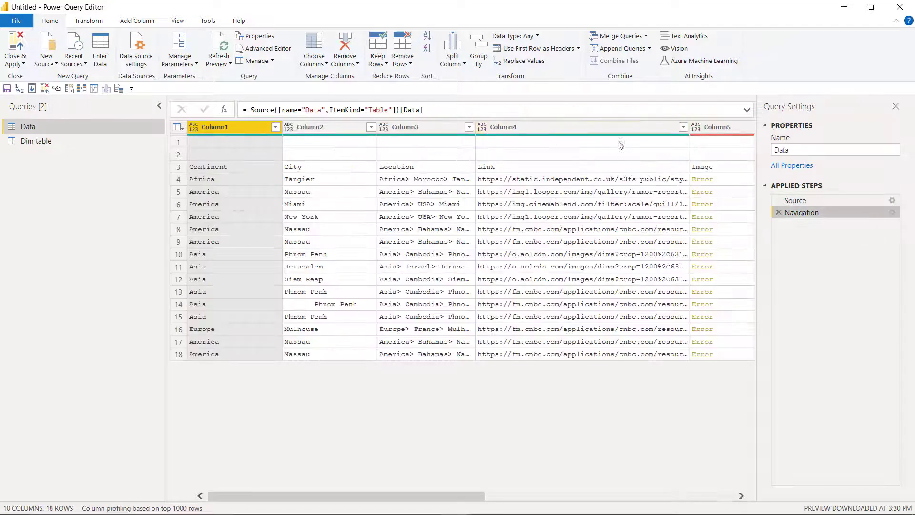
click(733, 179)
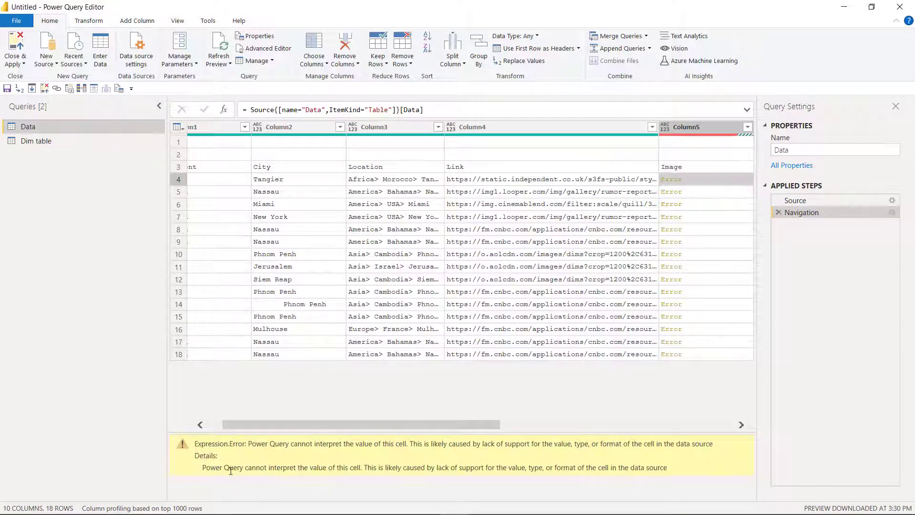
drag(230, 469, 667, 469)
click(695, 469)
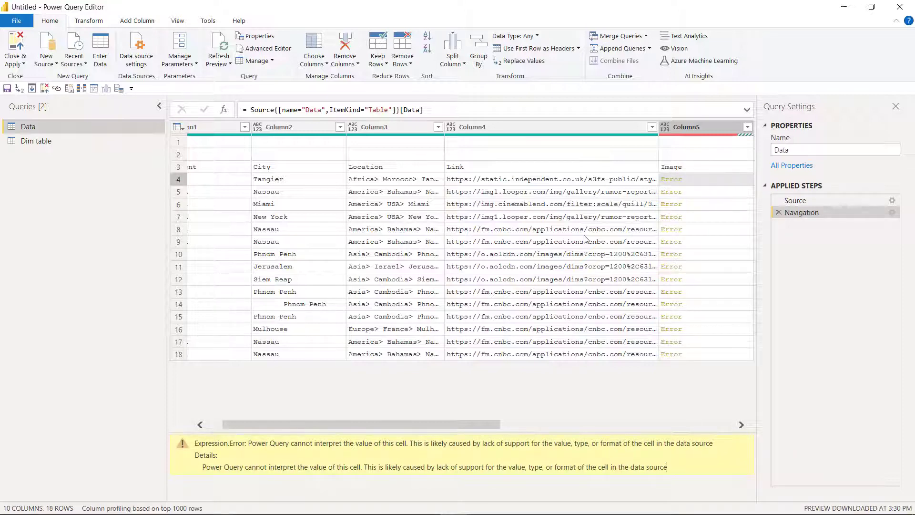
key(super+Right)
key(alt+Tab)
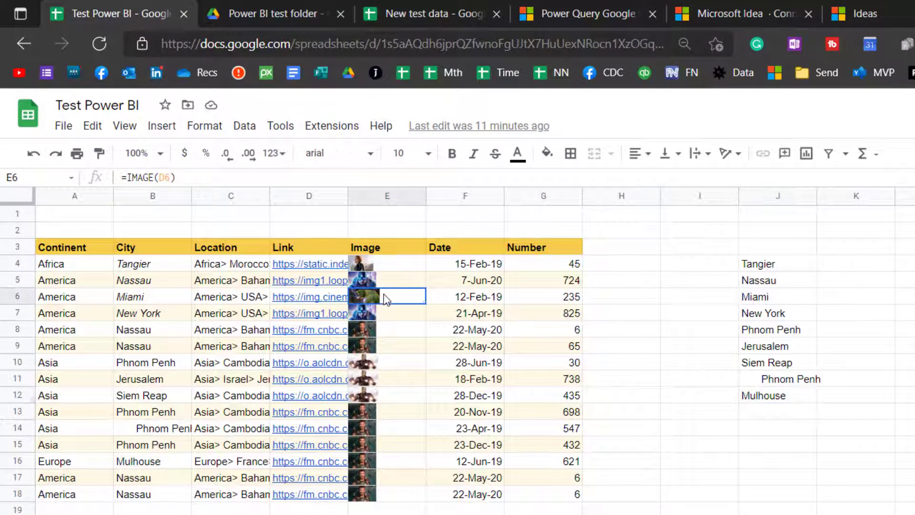
click(391, 402)
click(394, 479)
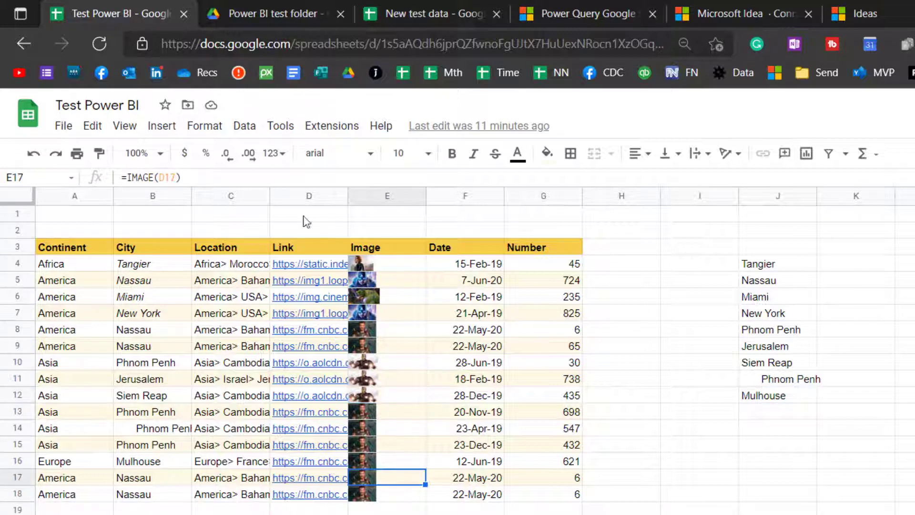
Check the =IMAGE formula in E17, select E3:E18, then return to Power Query.
click(160, 179)
key(Escape)
drag(369, 246, 402, 495)
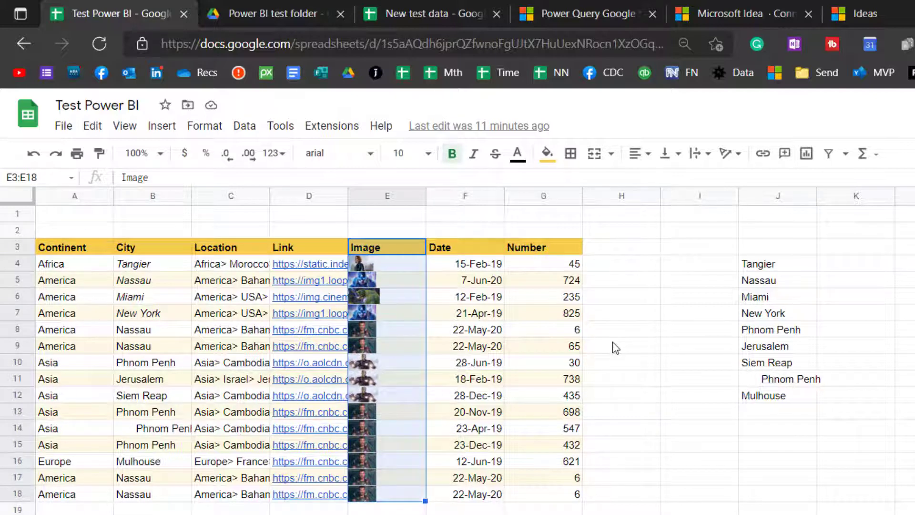
key(alt+Tab)
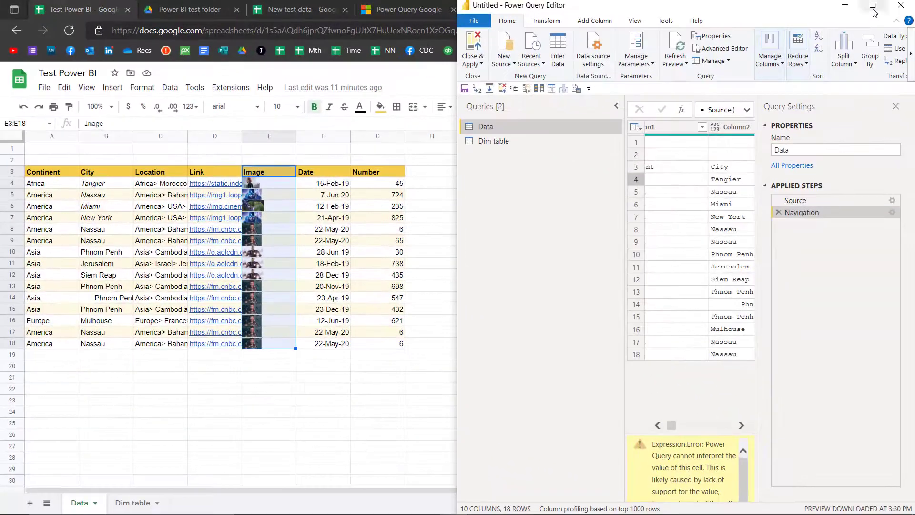
Delete the errored Column5, drop rows with empty Column2, and promote the first row to headers.
click(872, 7)
click(702, 129)
key(Delete)
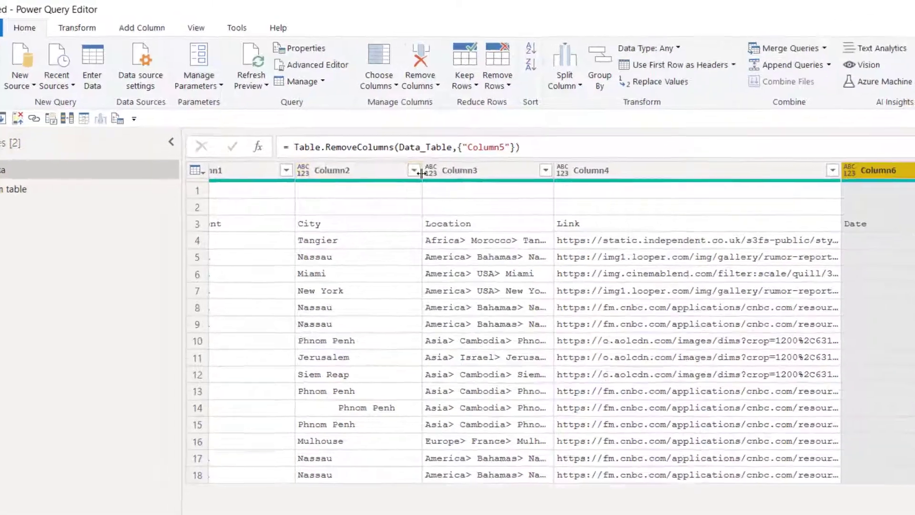
click(339, 127)
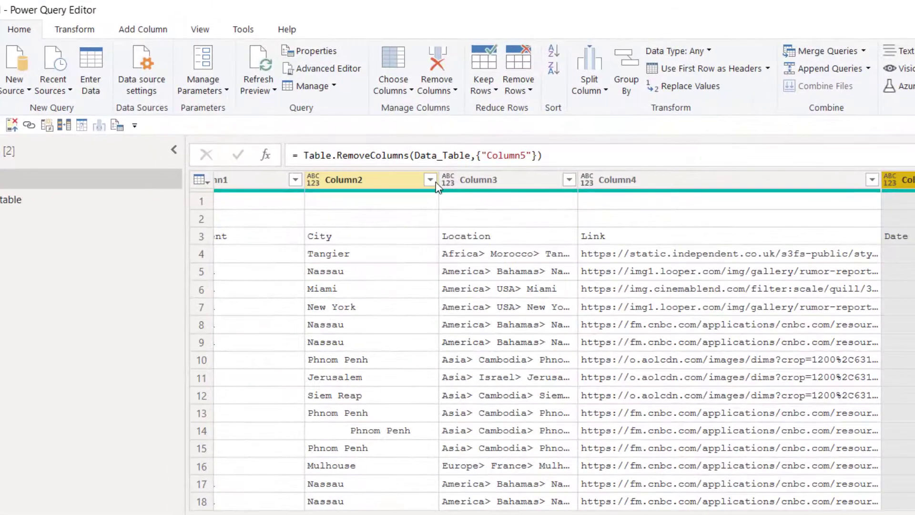
click(260, 285)
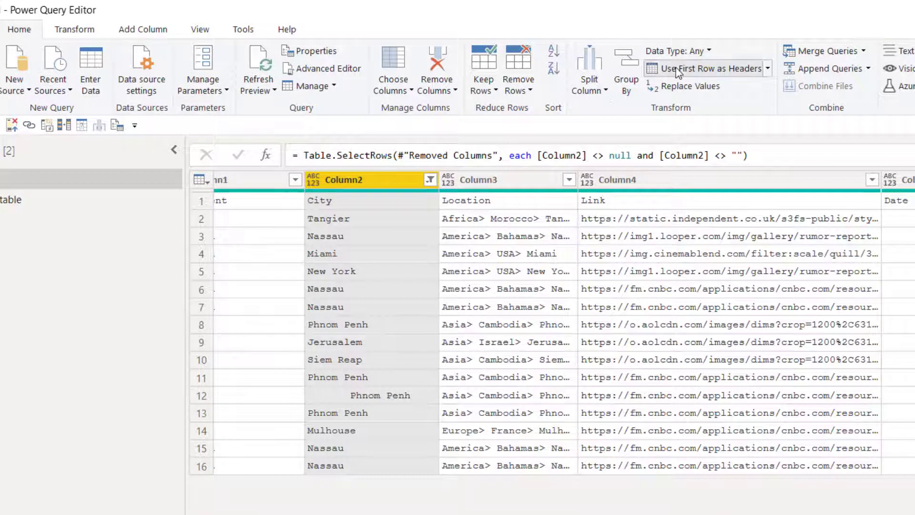
click(660, 69)
Trim spaces from the City values and detect data types for all columns.
click(353, 381)
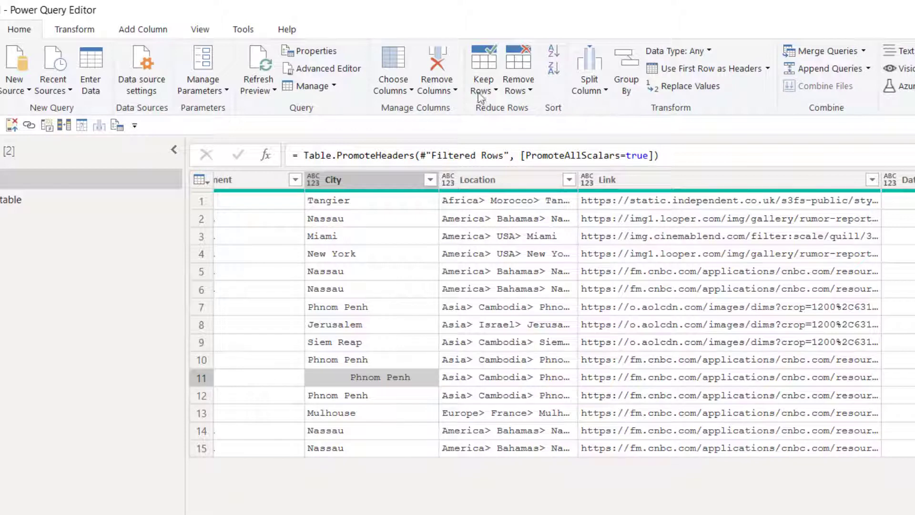
click(74, 30)
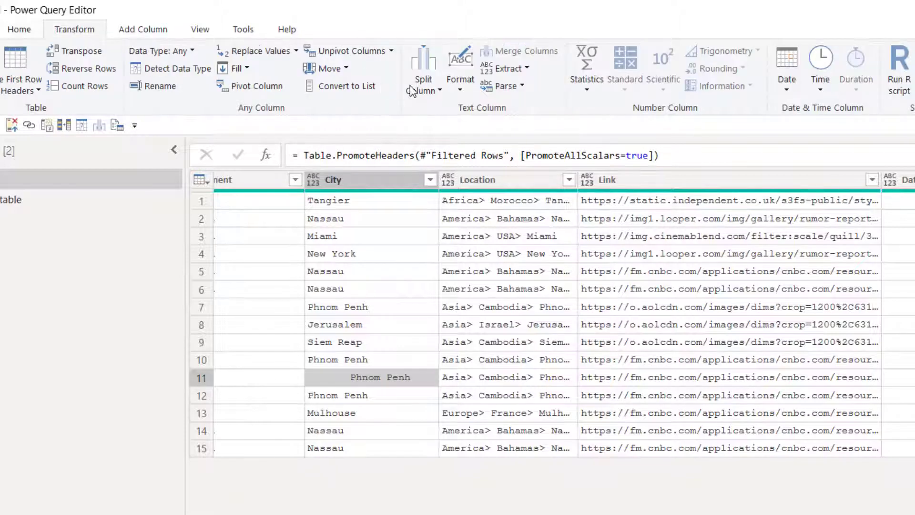
click(460, 72)
click(491, 162)
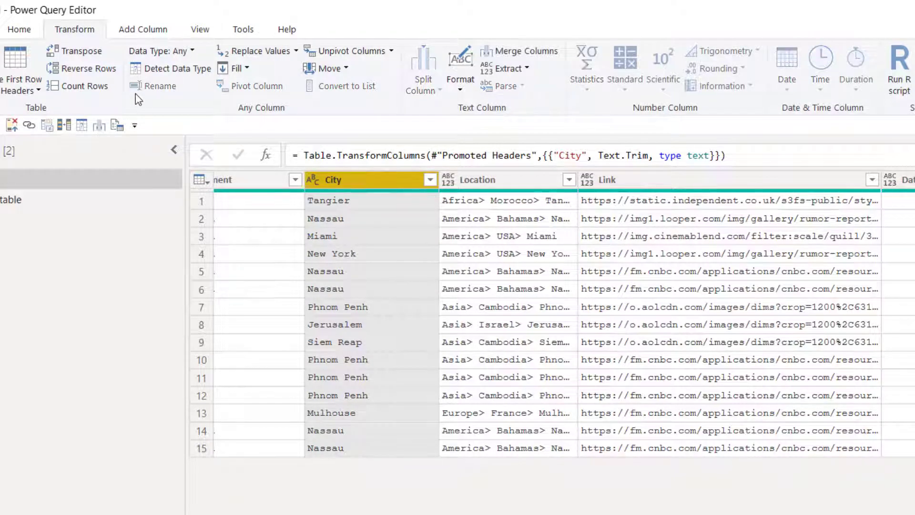
key(ctrl+a)
click(176, 71)
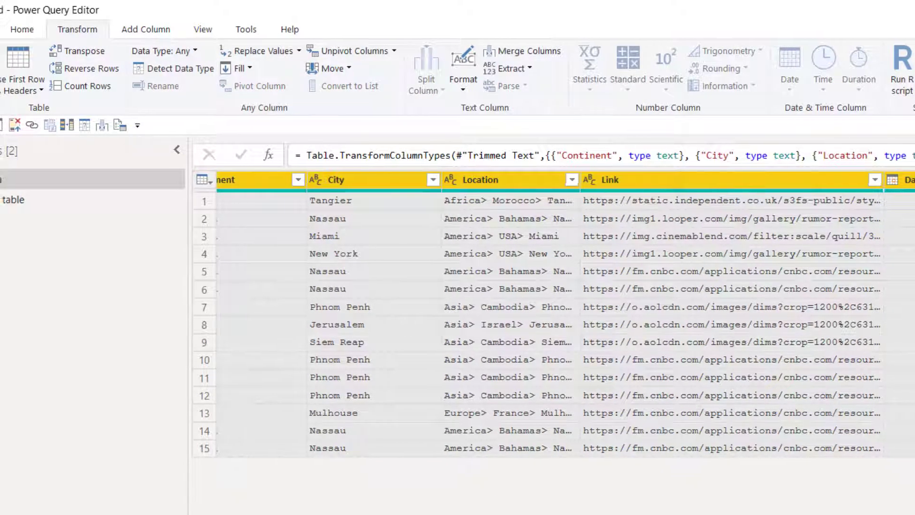
Delete the three blank columns after Number.
scroll(430, 305, right, 5)
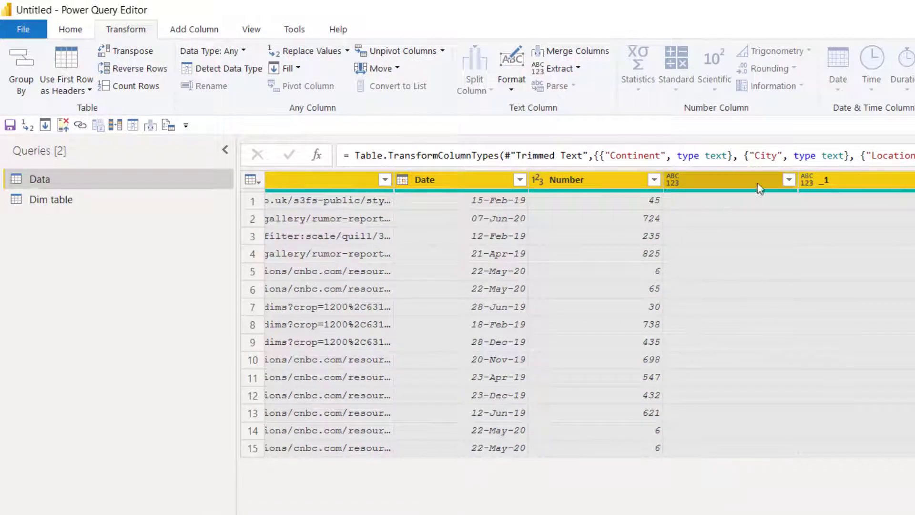
click(728, 177)
key(shift+Right)
key(shift+Right)
key(Delete)
Set the Dim table's Target column to Whole Number.
click(119, 199)
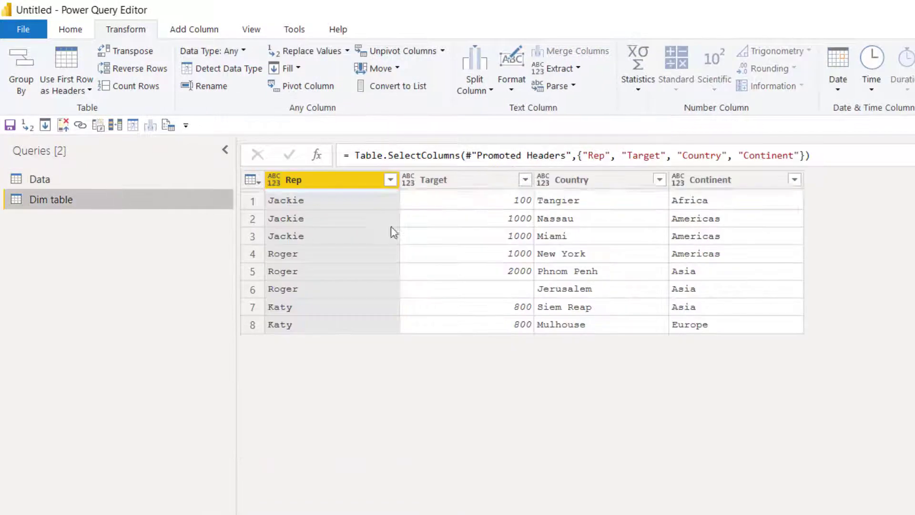
click(411, 180)
click(490, 233)
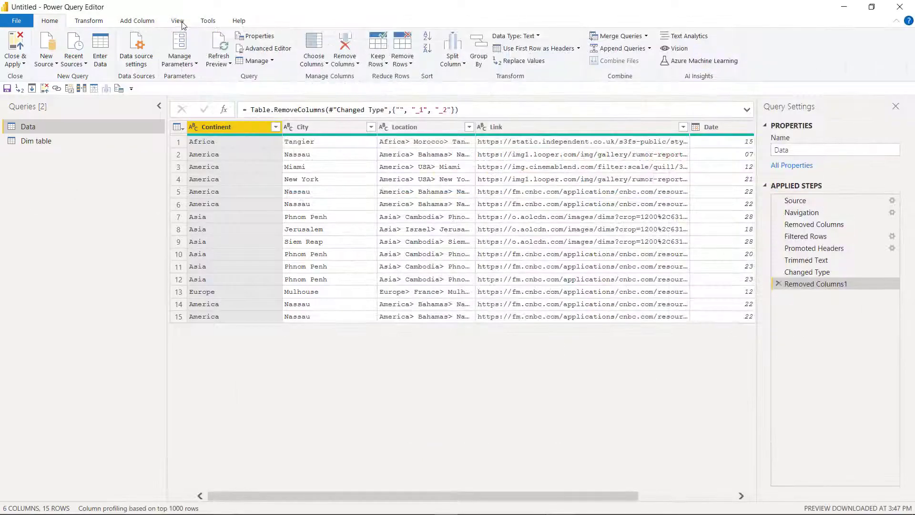
click(178, 21)
click(361, 40)
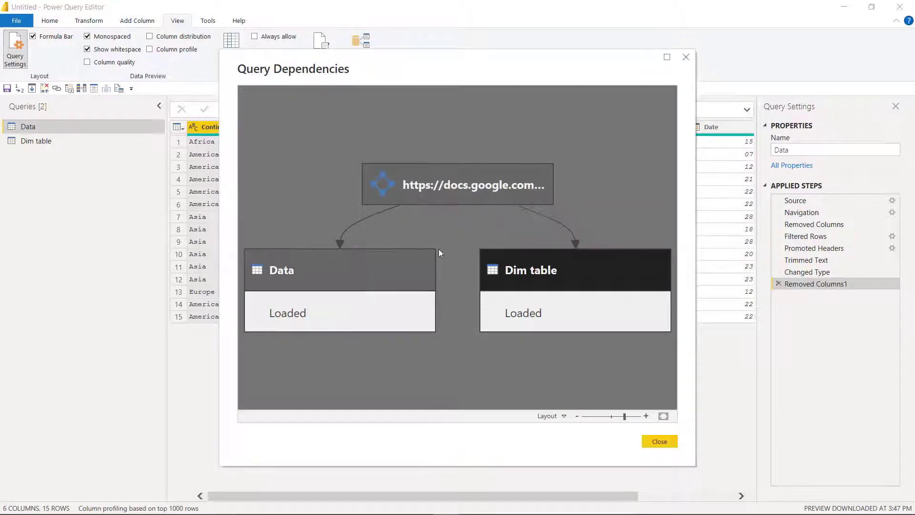
click(686, 57)
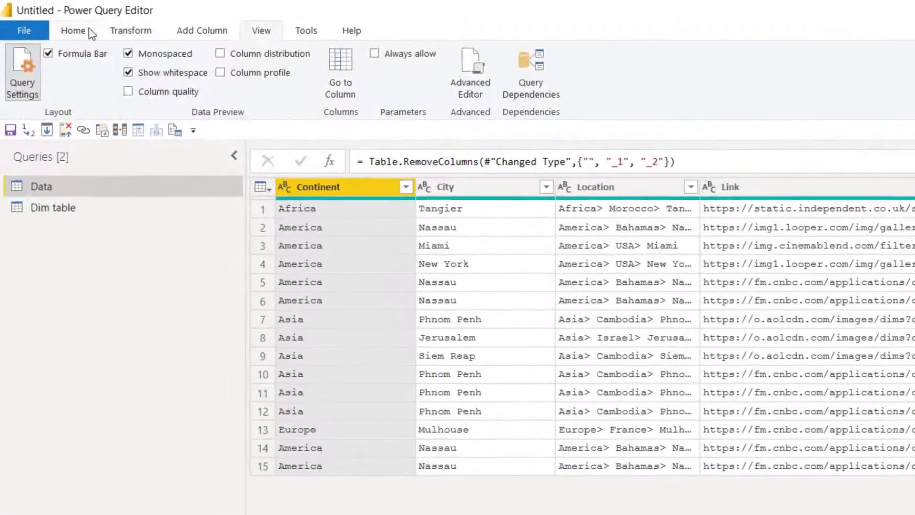
Create a FileLocation parameter whose current value is the spreadsheet URL.
click(49, 20)
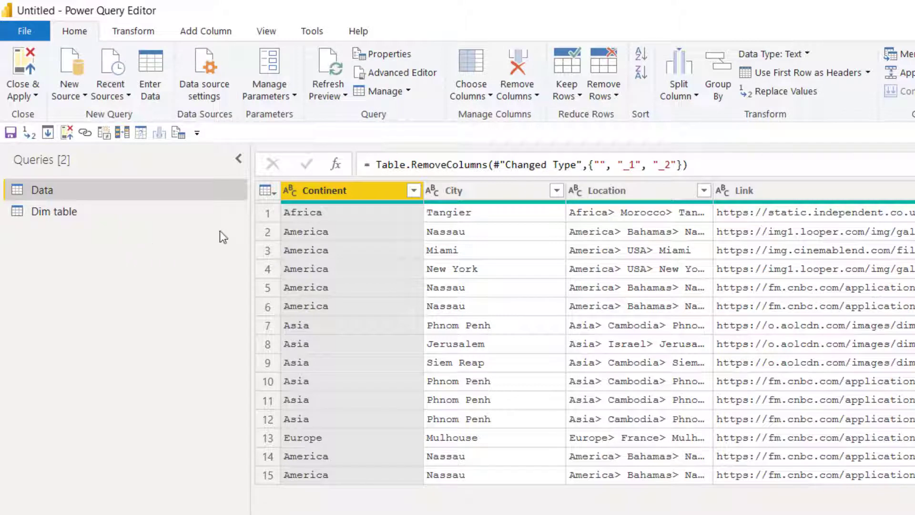
click(269, 71)
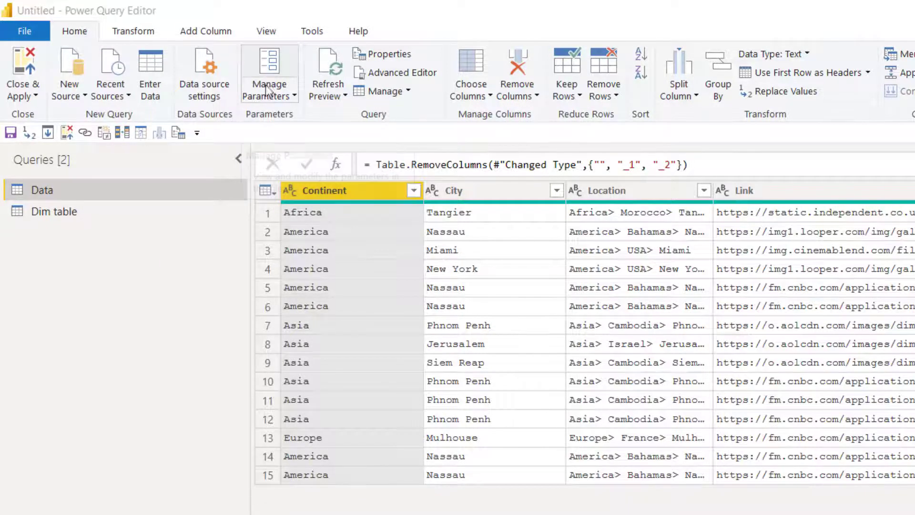
click(612, 160)
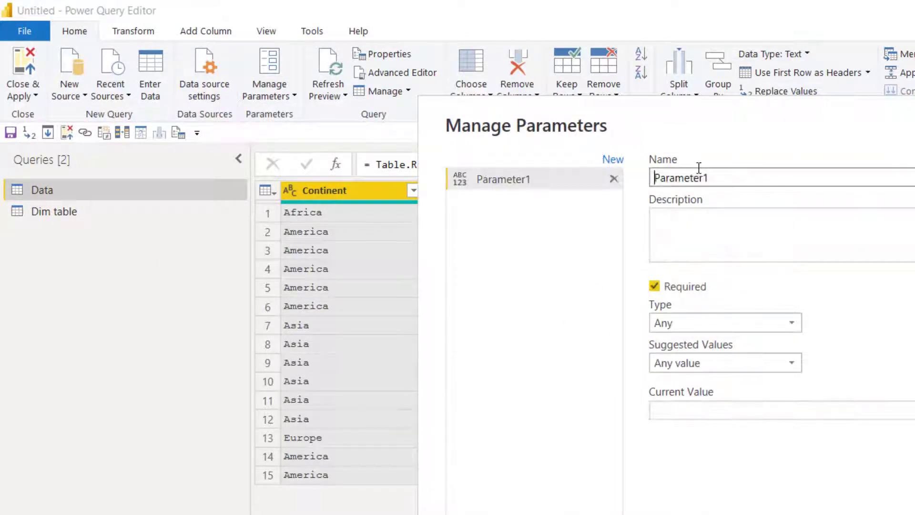
double_click(709, 178)
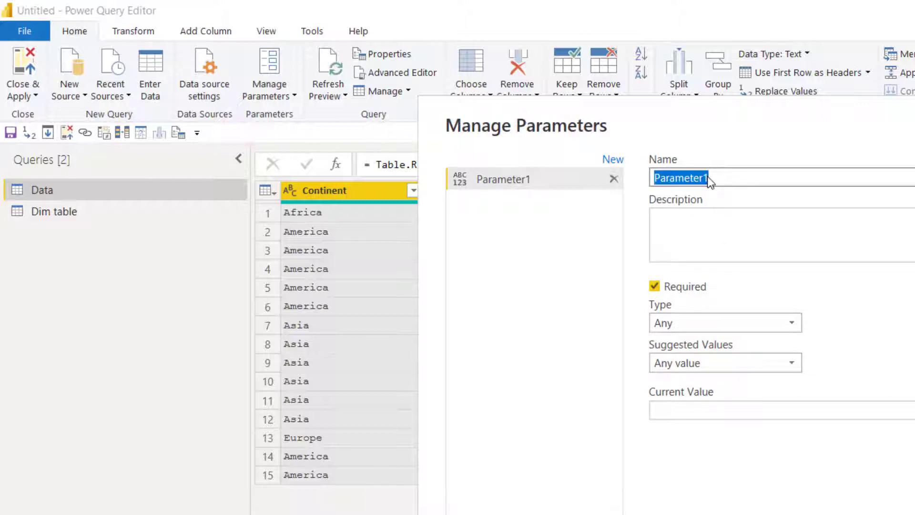
text(FileLocation)
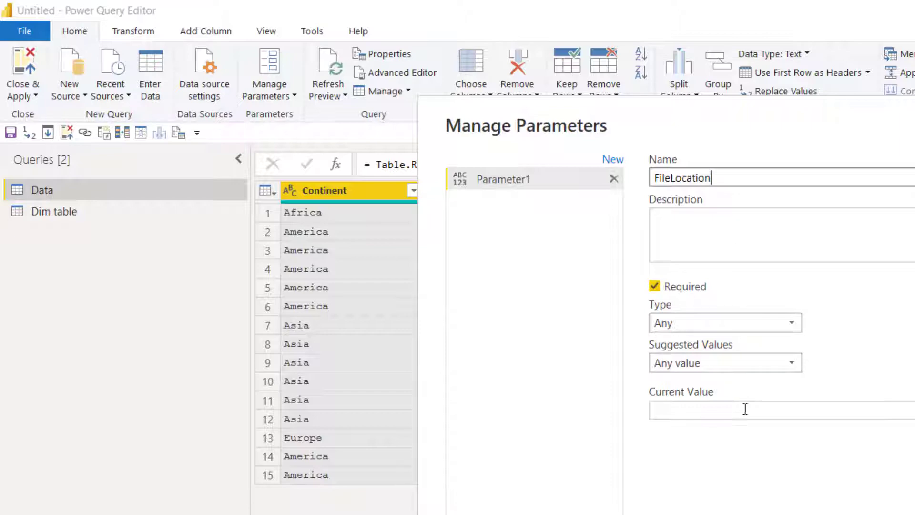
click(752, 416)
key(ctrl+v)
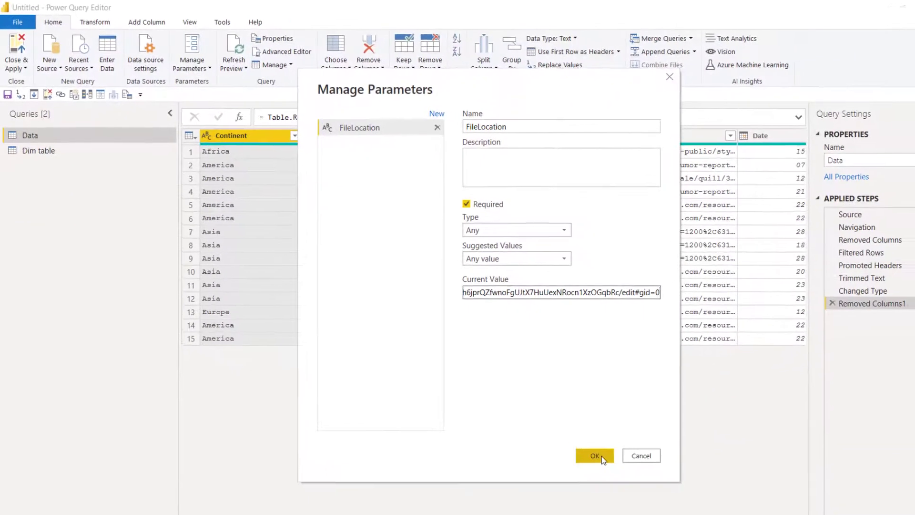
click(602, 460)
click(86, 164)
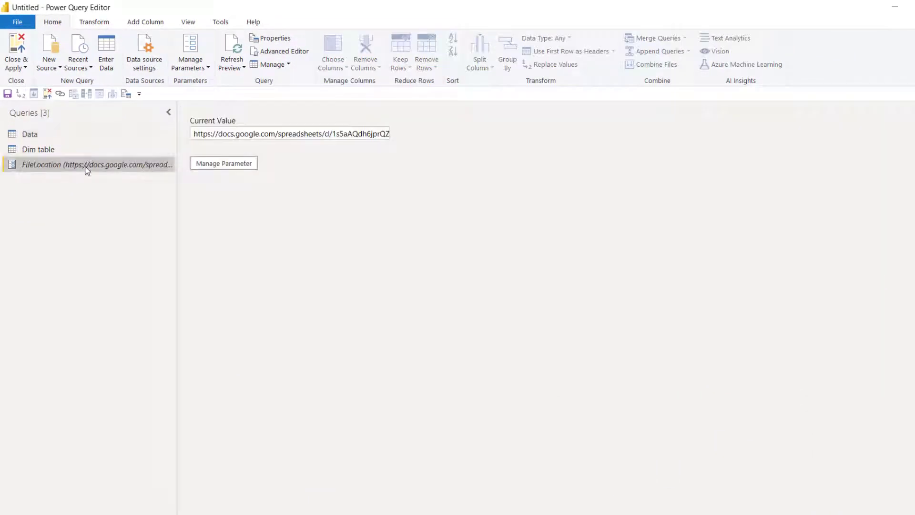
Replace the hard-coded URL in the Data query's Source formula with FileLocation.
click(56, 133)
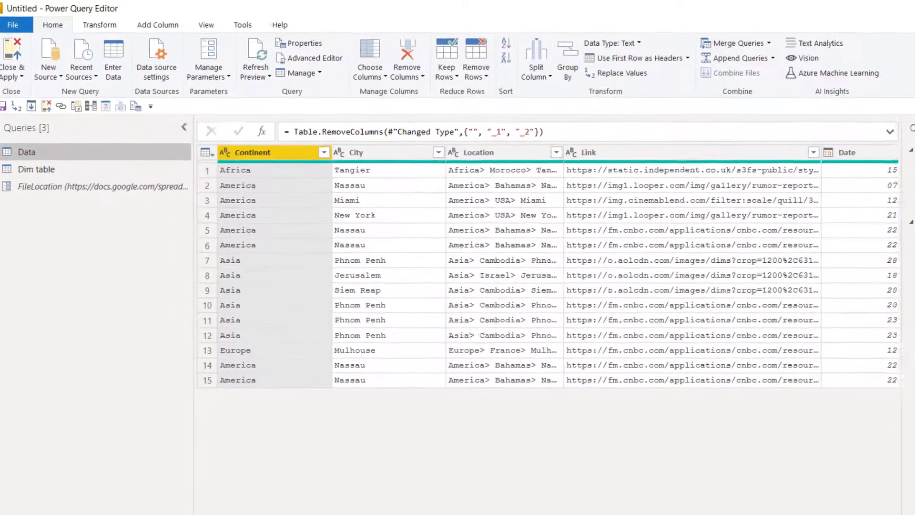
click(844, 213)
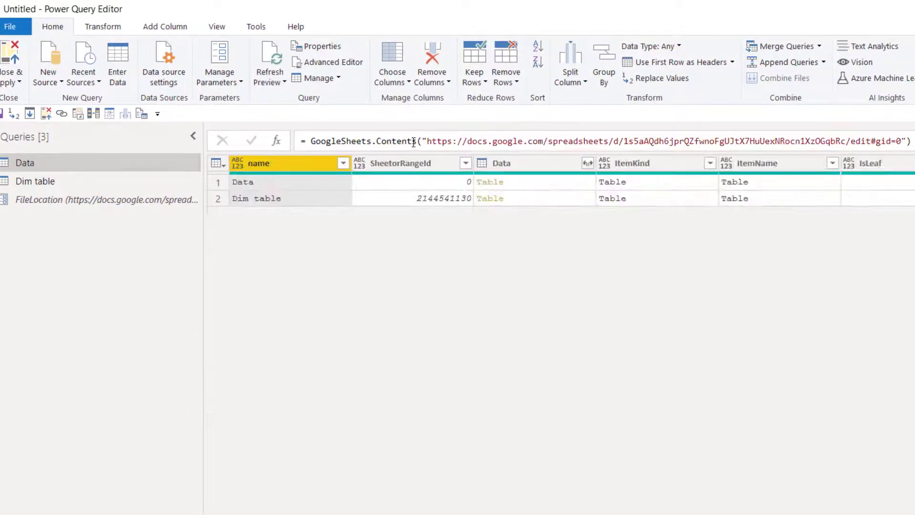
drag(424, 141, 912, 141)
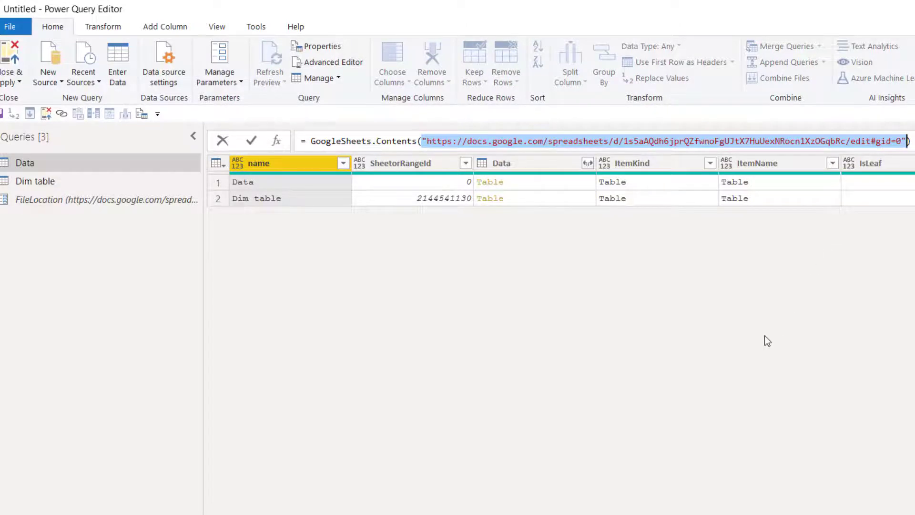
text(FileLo)
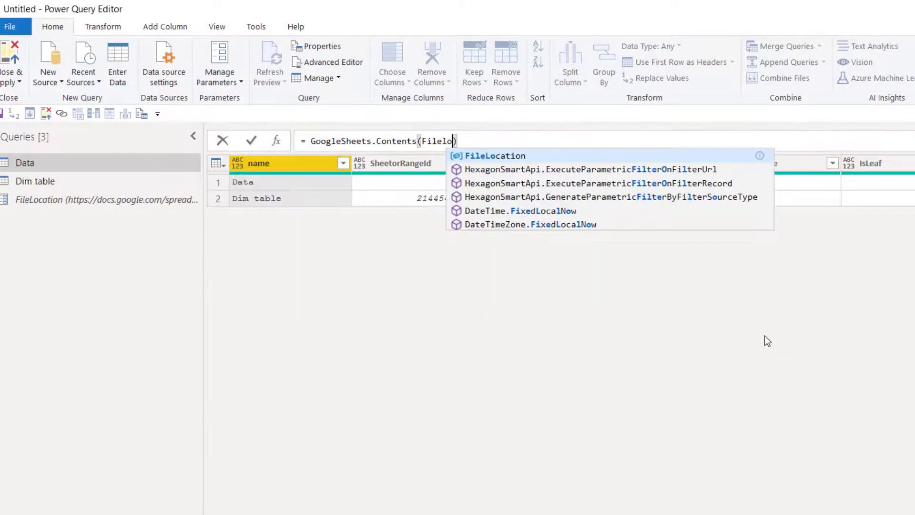
key(Tab)
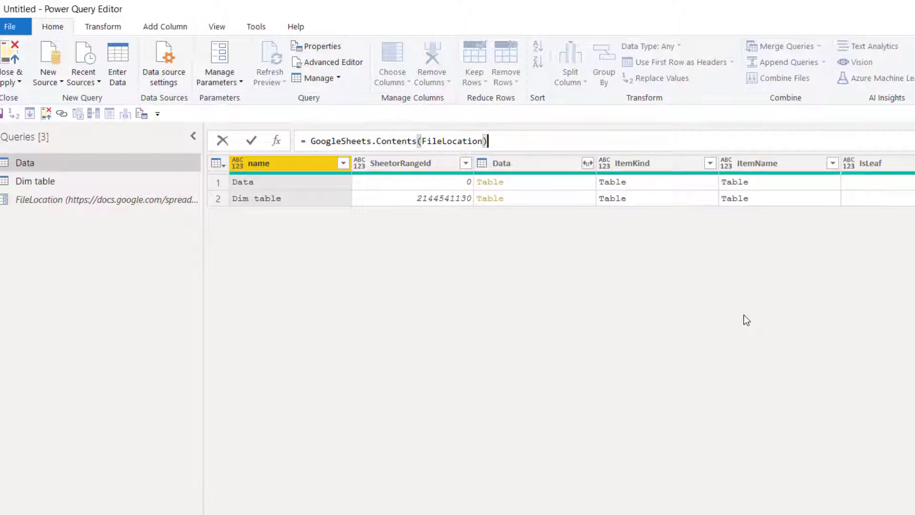
key(Return)
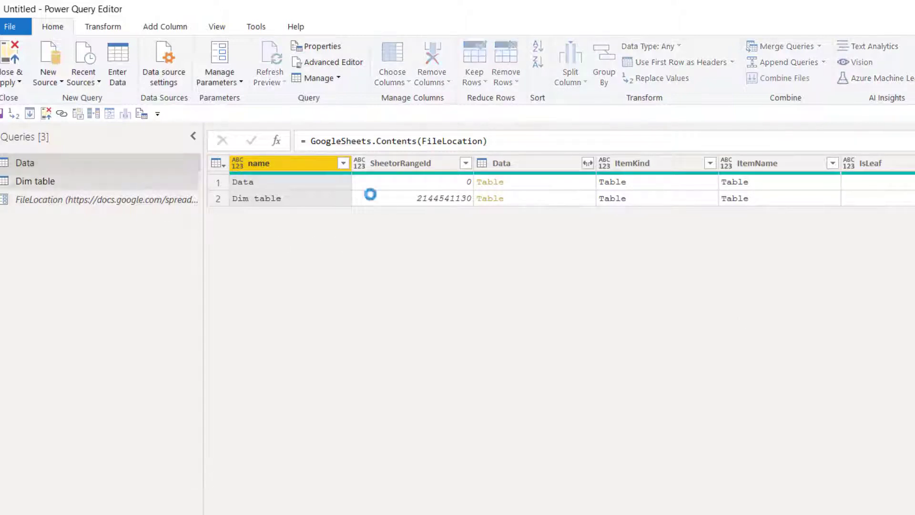
Replace the hard-coded URL in the Dim table Source formula with FileLocation.
click(57, 181)
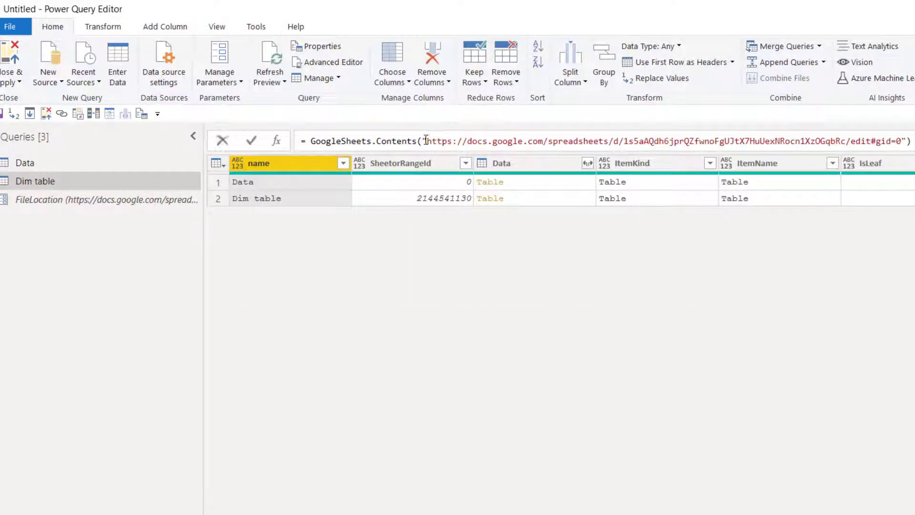
click(426, 140)
key(ctrl+shift+Right)
key(ctrl+shift+Right)
key(ctrl+shift+Right)
key(ctrl+shift+Right)
key(ctrl+shift+Right)
key(ctrl+shift+Right)
key(ctrl+shift+Right)
key(ctrl+shift+Right)
key(ctrl+shift+Right)
key(ctrl+shift+Right)
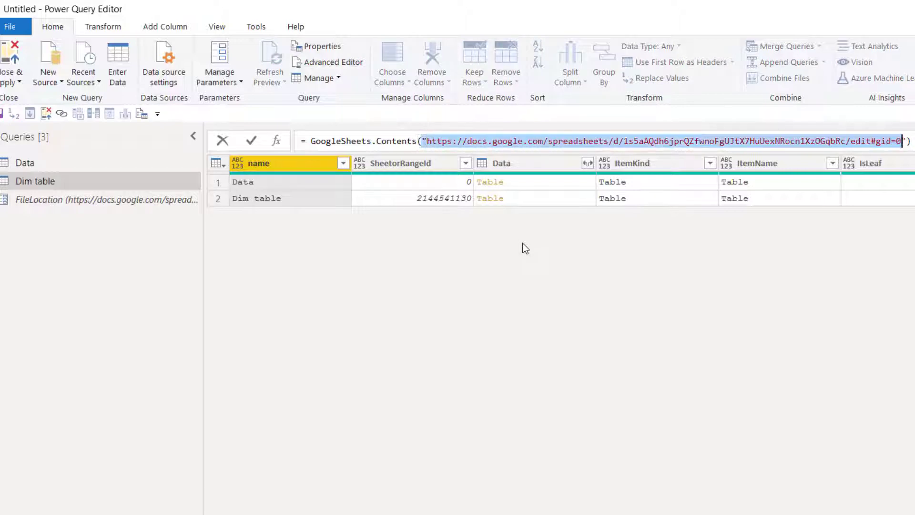
key(shift+Right)
text(file)
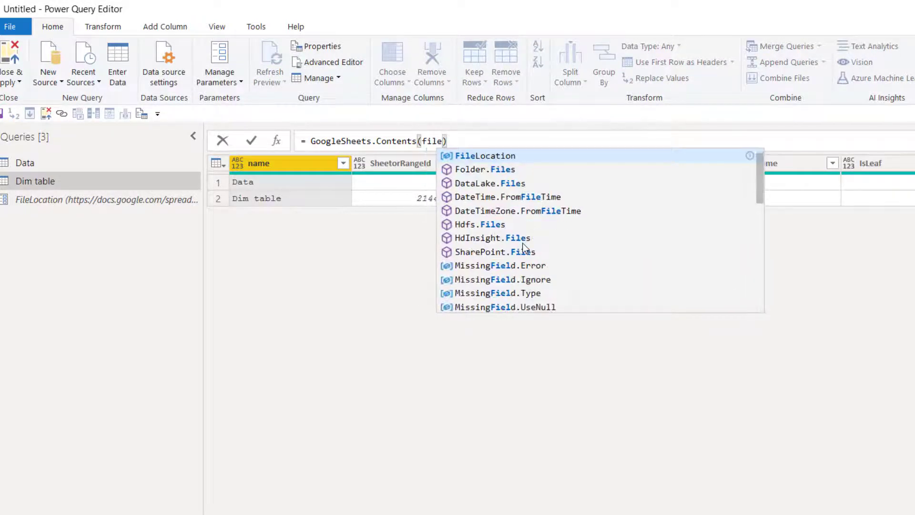
key(Tab)
key(Return)
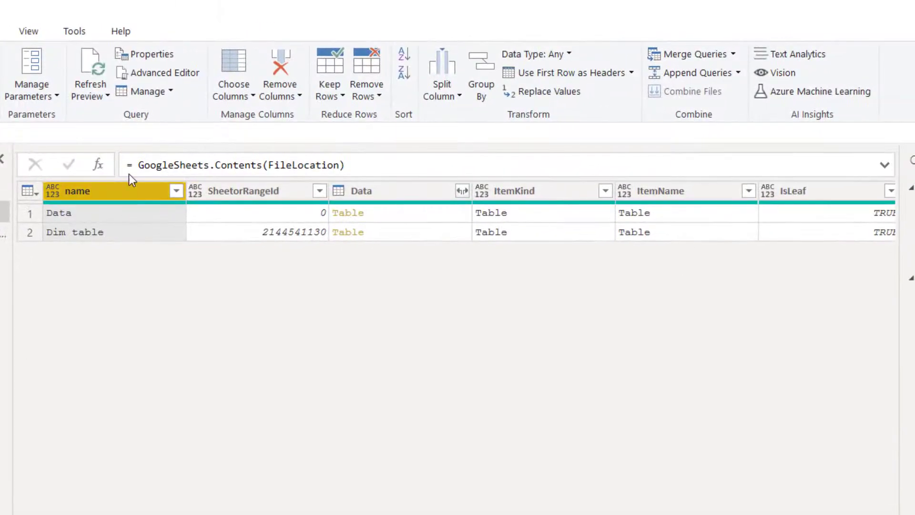
drag(135, 163, 328, 164)
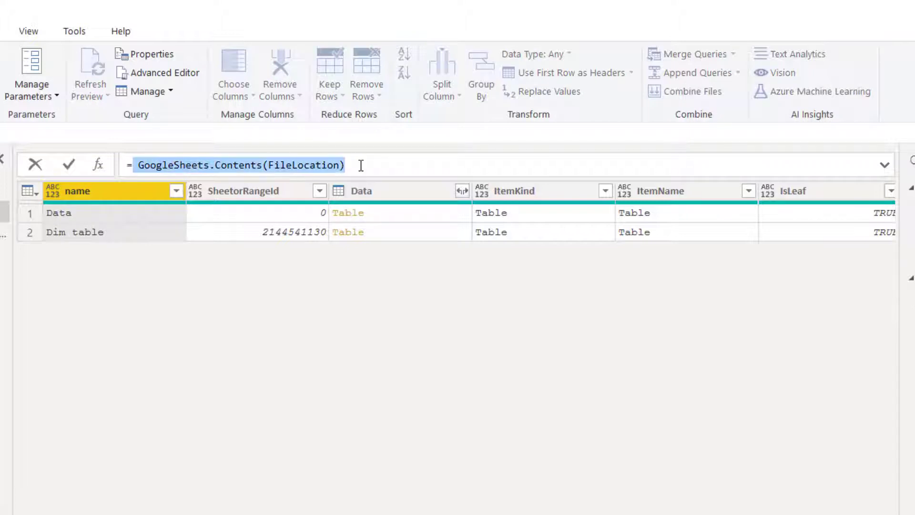
click(352, 318)
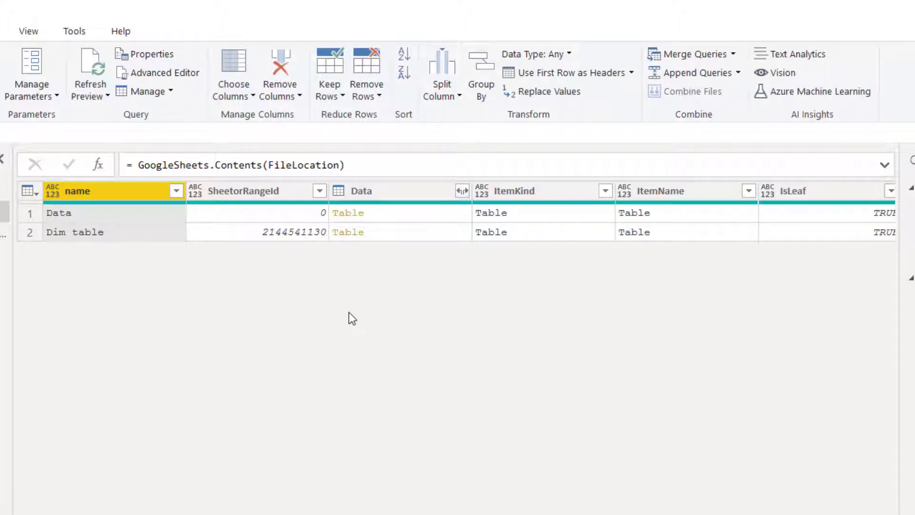
double_click(178, 165)
double_click(238, 164)
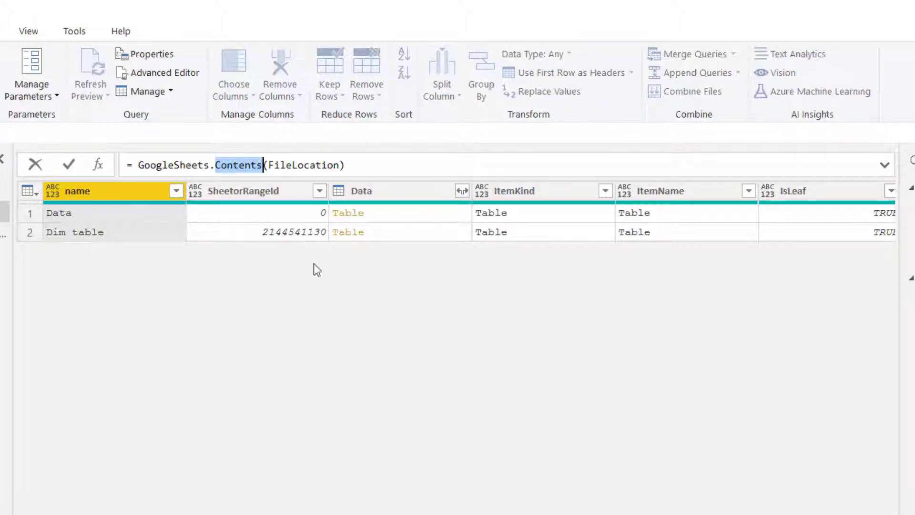
click(484, 369)
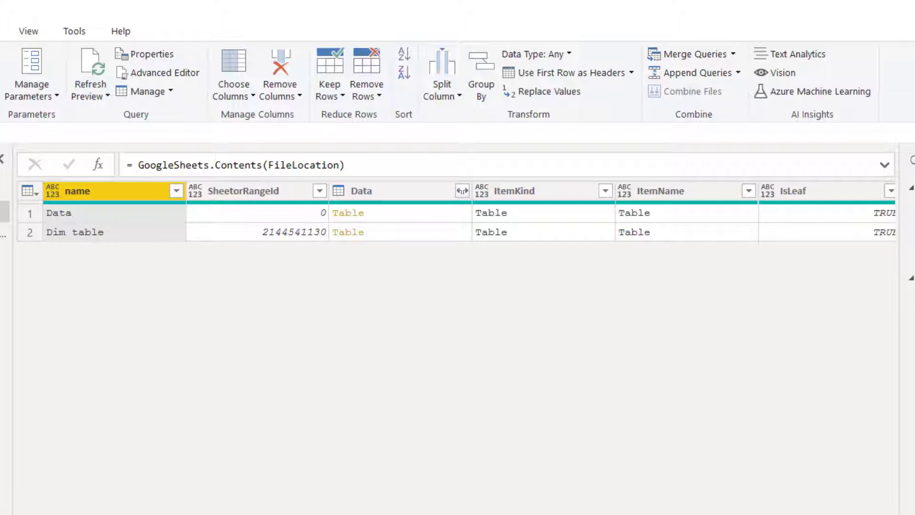
scroll(458, 214, right, 1)
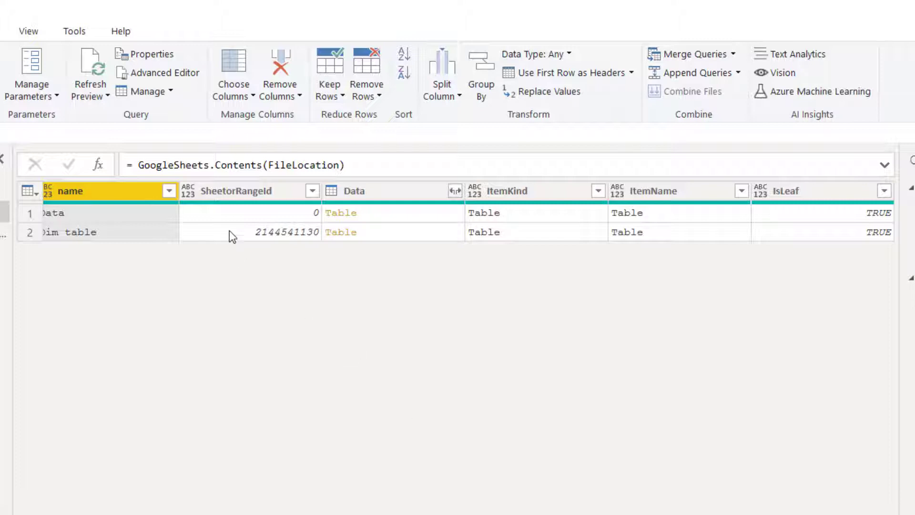
click(285, 191)
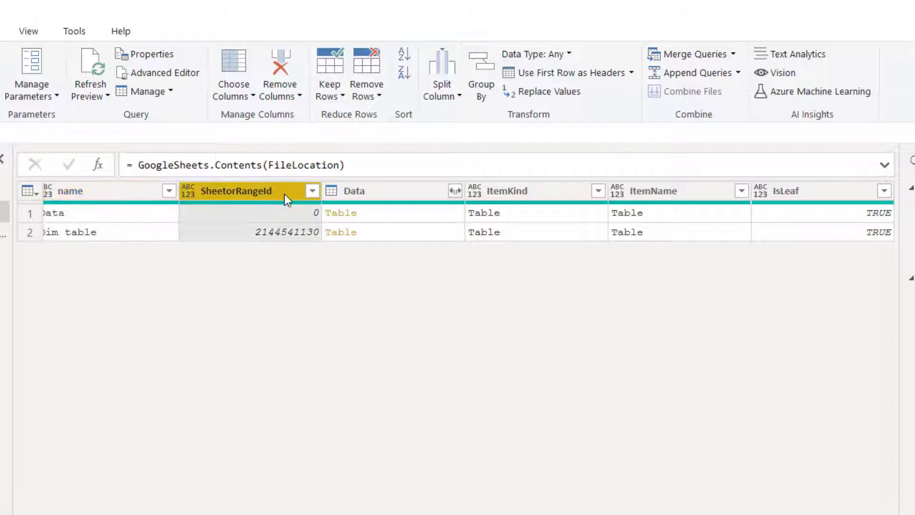
ctrl+click(830, 189)
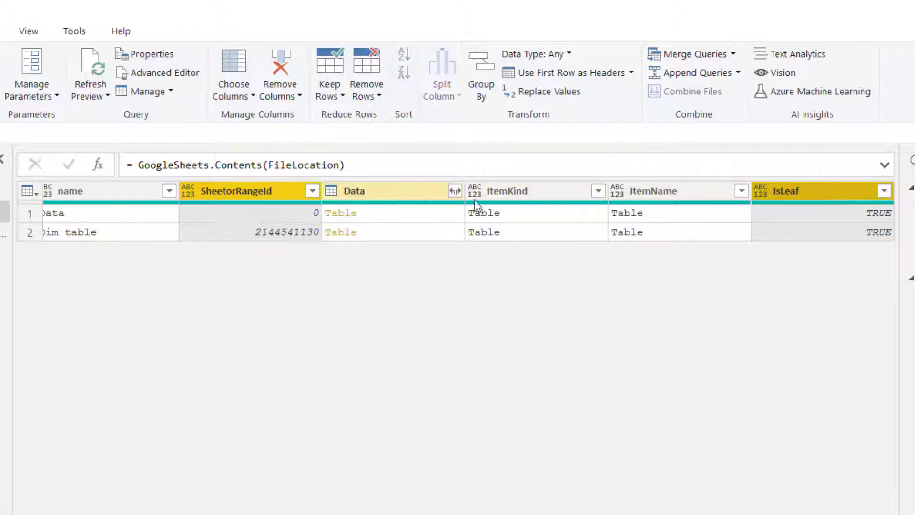
click(5, 190)
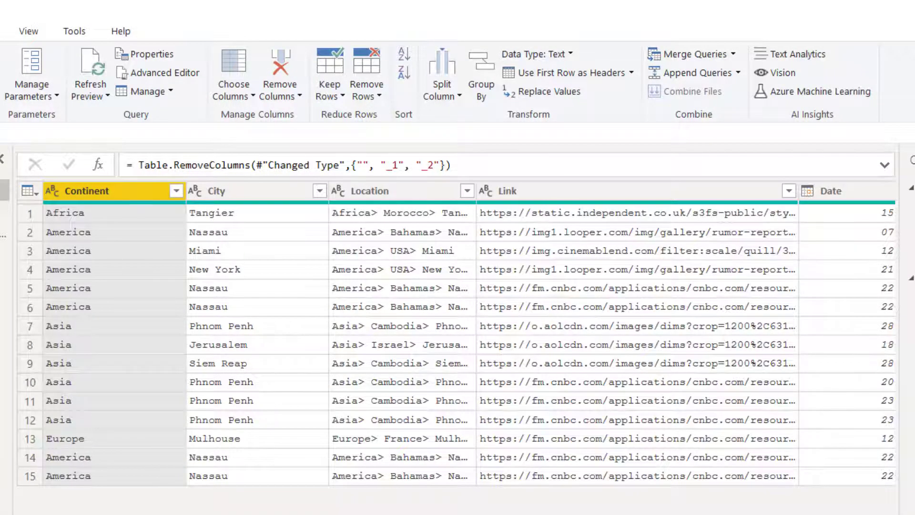
click(4, 204)
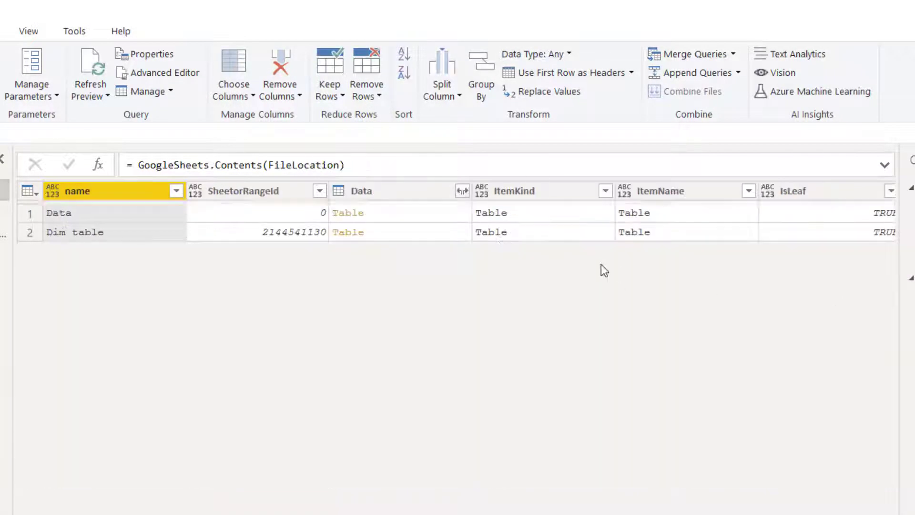
click(269, 189)
click(810, 192)
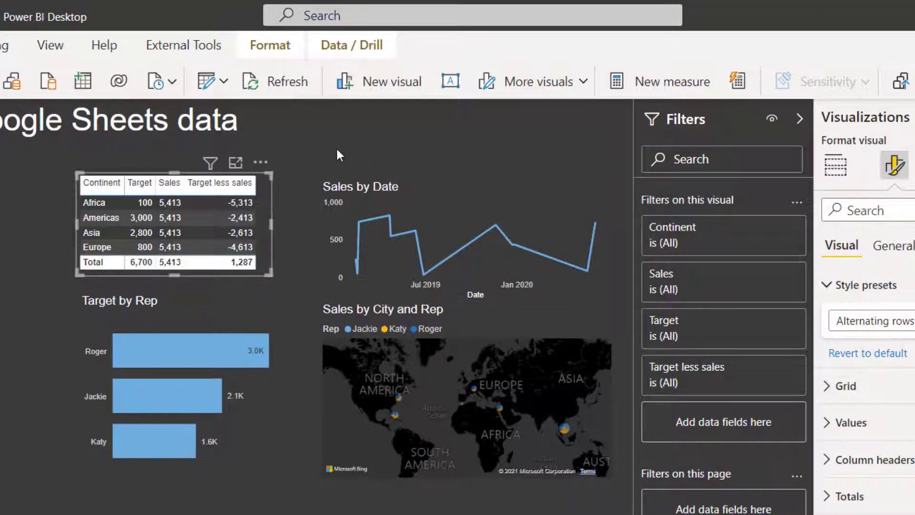
View the FileLocation URL in Edit Parameters and cancel without changes.
click(224, 87)
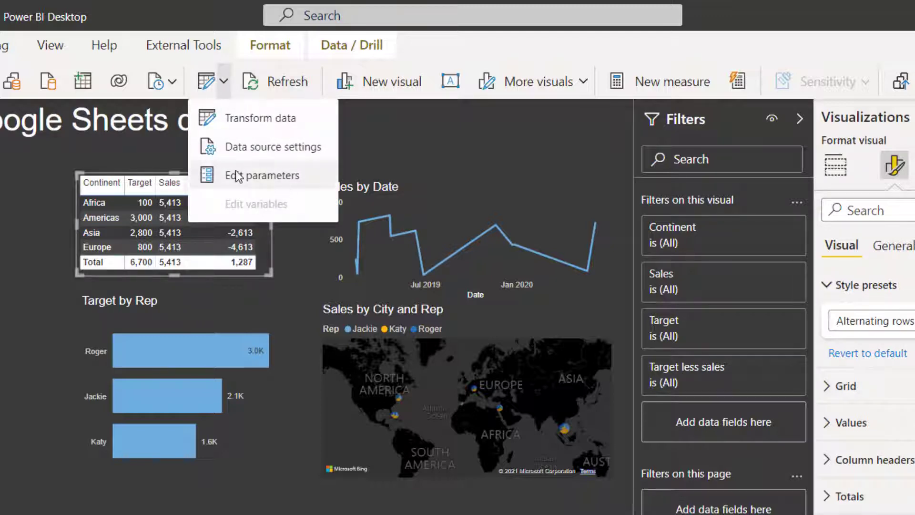
click(273, 174)
drag(241, 388, 669, 456)
click(723, 447)
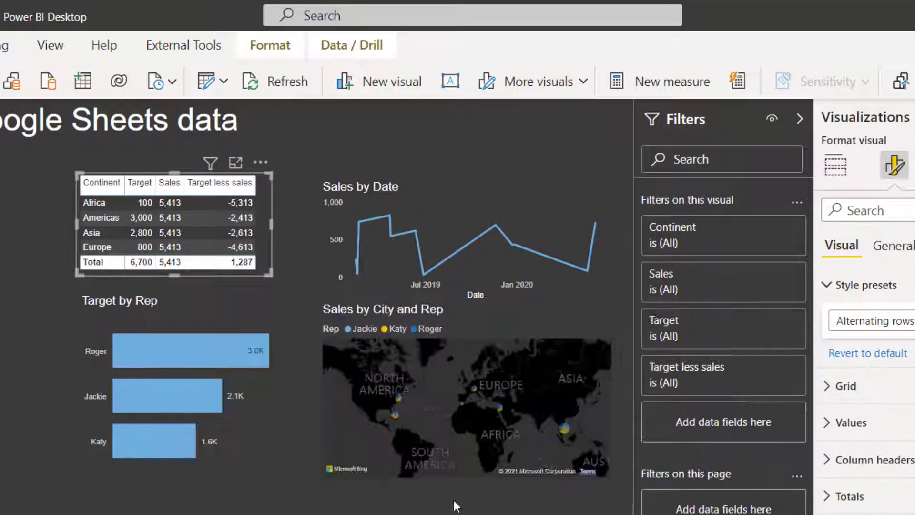
click(336, 505)
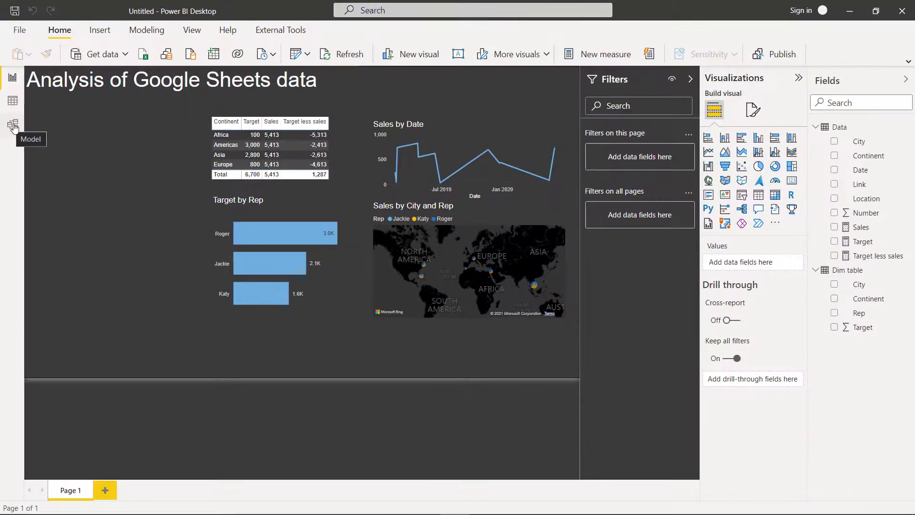
In Model view, link Data's City to Dim table's City, then return to the report.
click(13, 126)
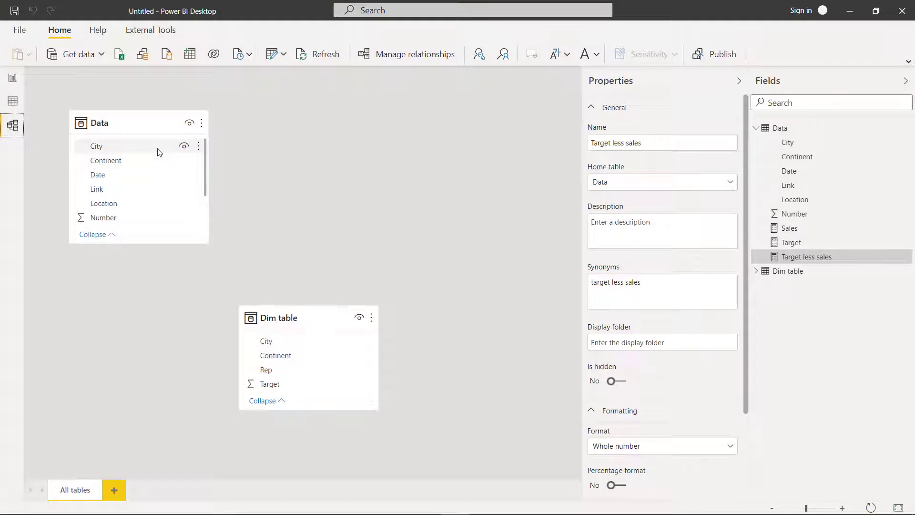
drag(158, 151, 285, 341)
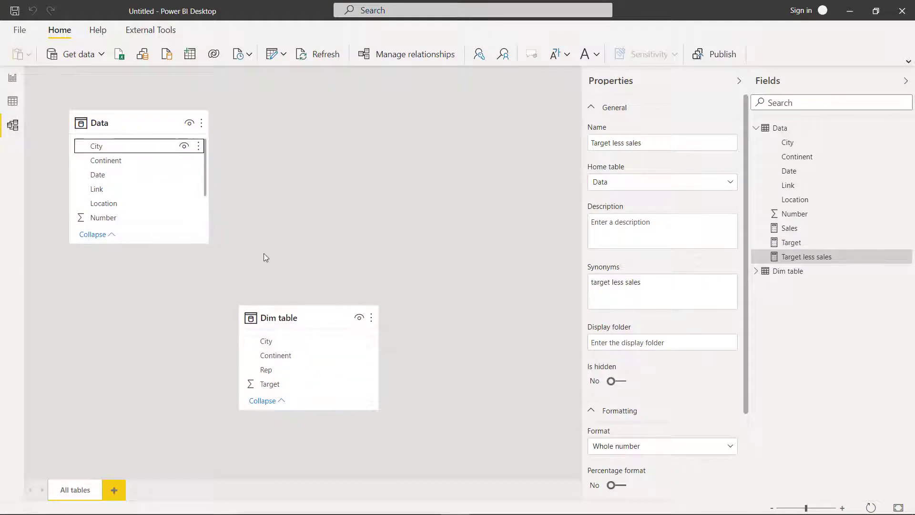
click(11, 79)
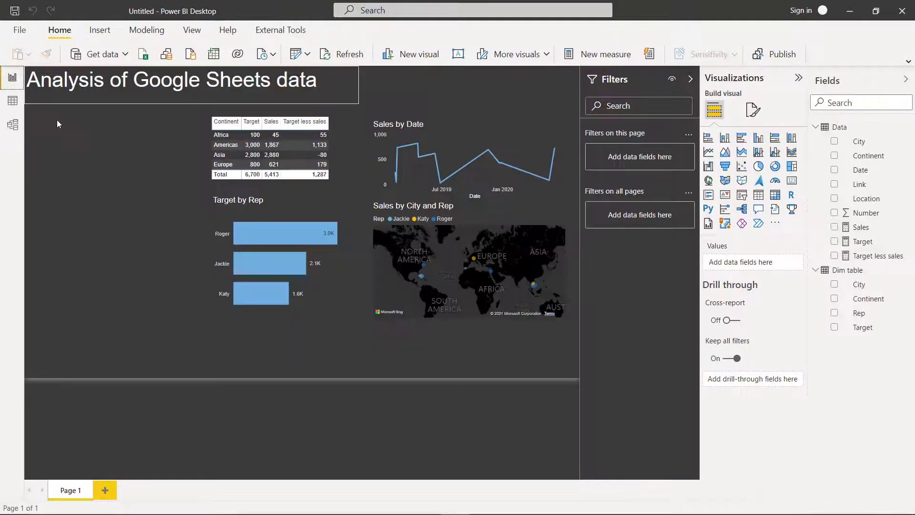
Build a Link and Sales table, set Link's data category to Image URL, and resize the visual.
click(862, 185)
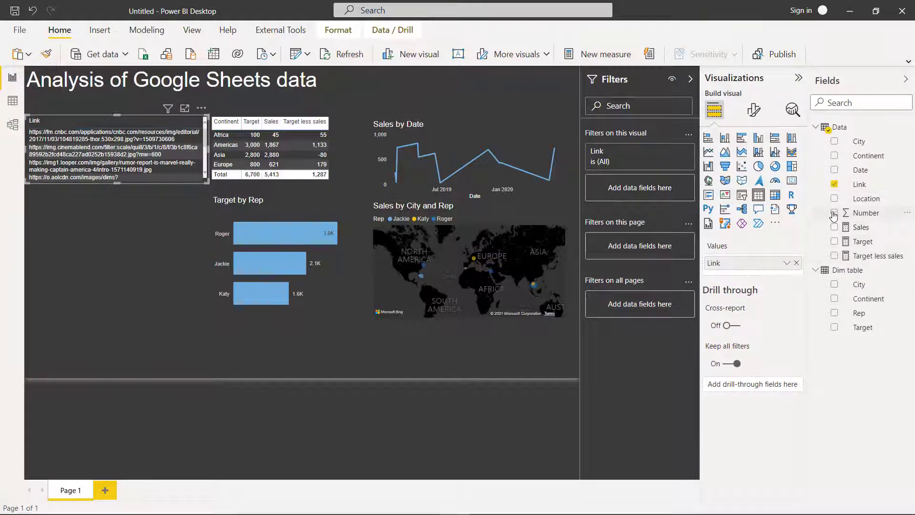
click(833, 227)
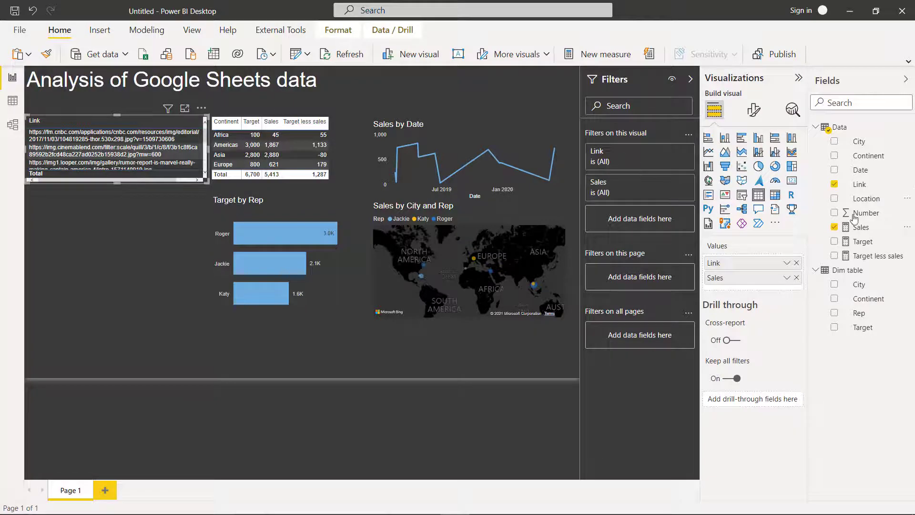
click(862, 186)
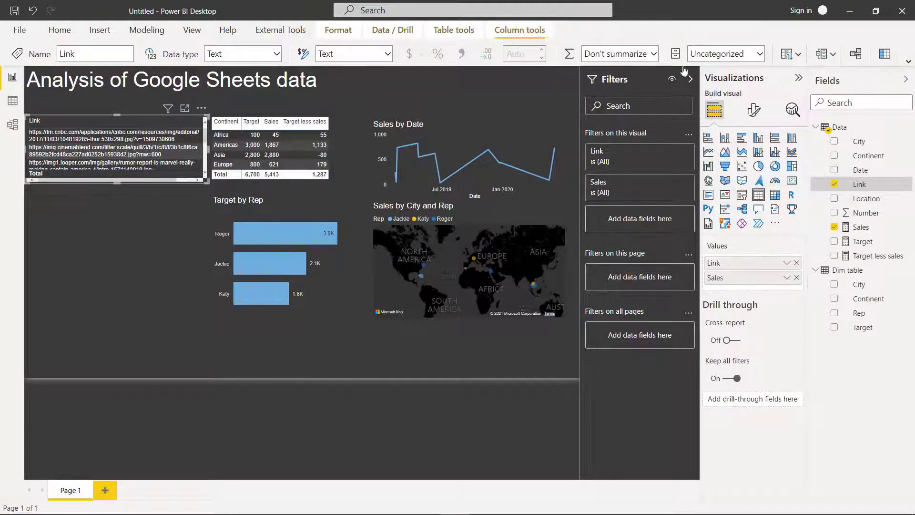
click(759, 54)
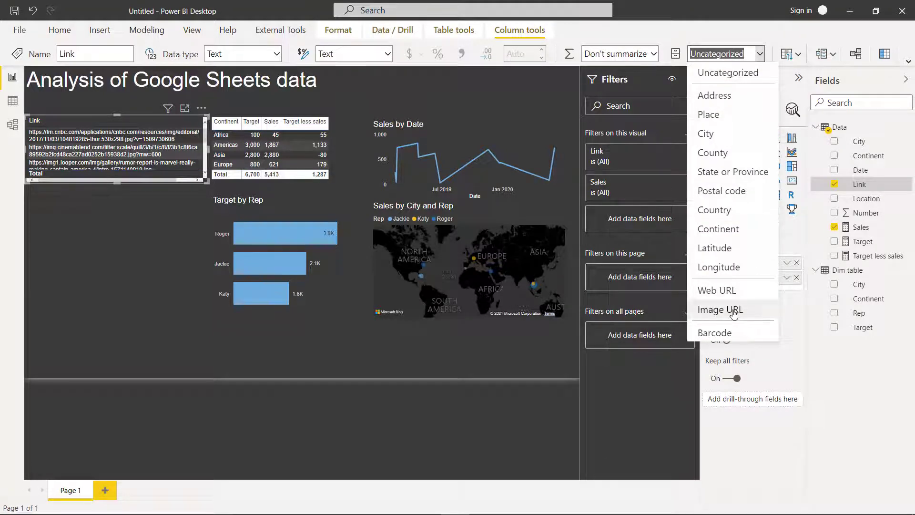
click(734, 311)
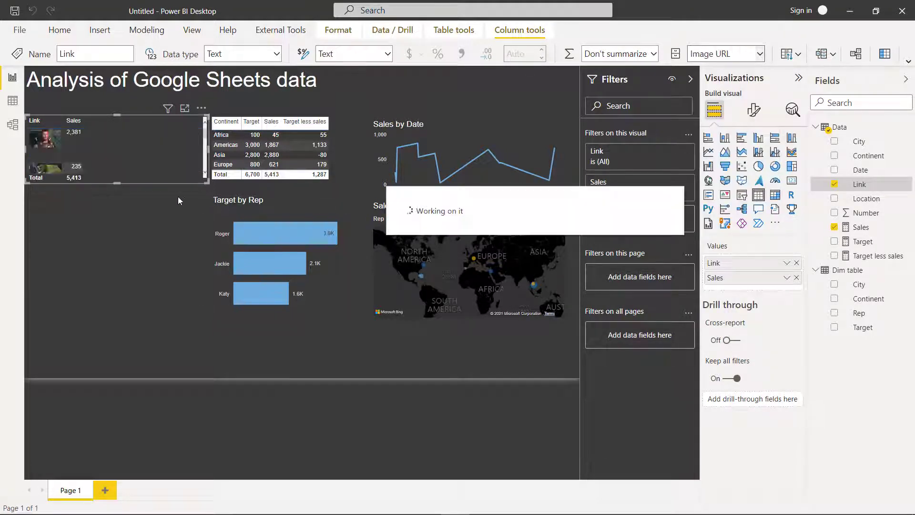
drag(208, 183, 199, 340)
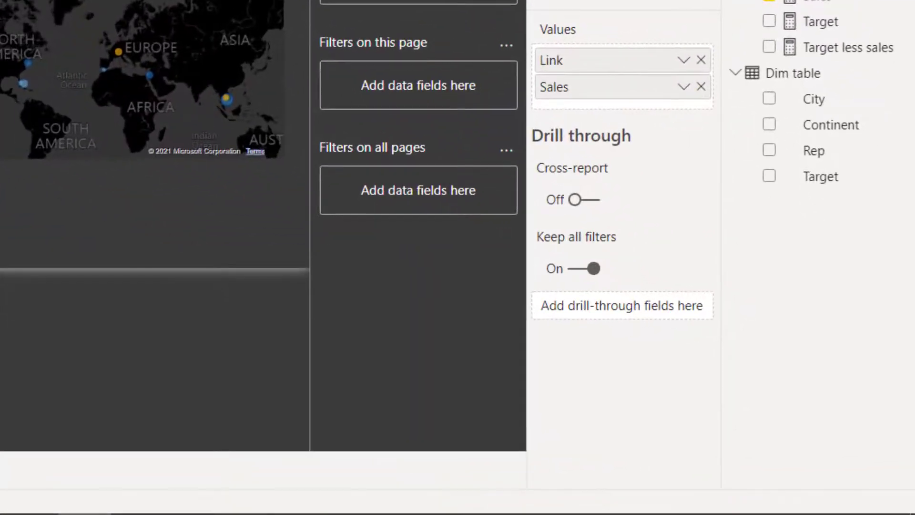
Add data bars to the Sales values, showing bars only without numbers.
click(683, 87)
mouse_move(628, 189)
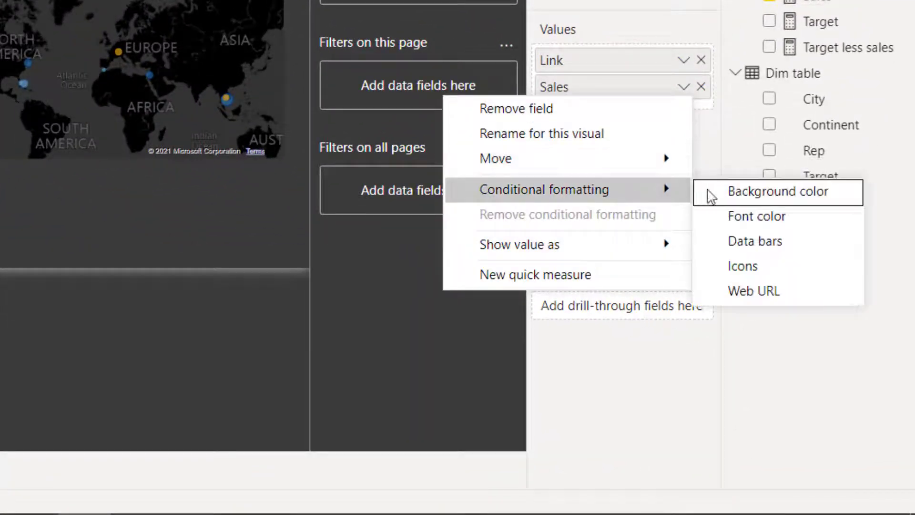
click(790, 238)
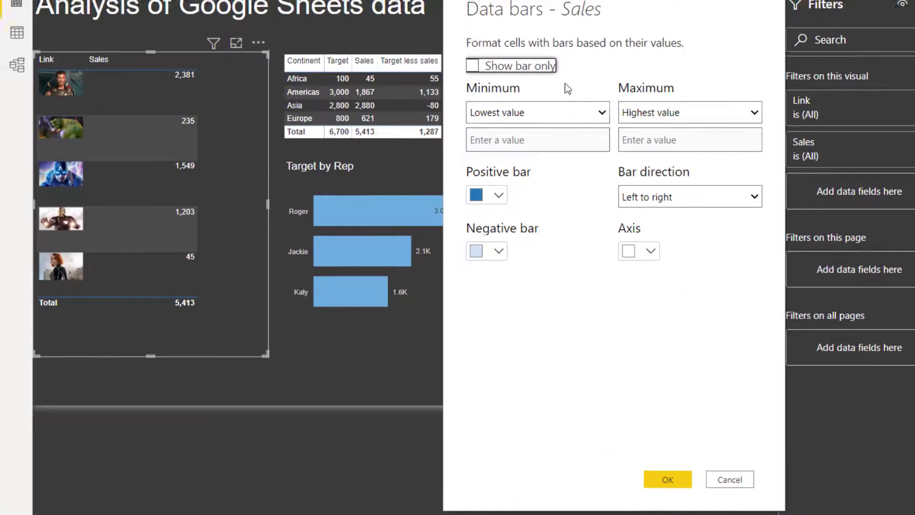
click(541, 66)
click(669, 479)
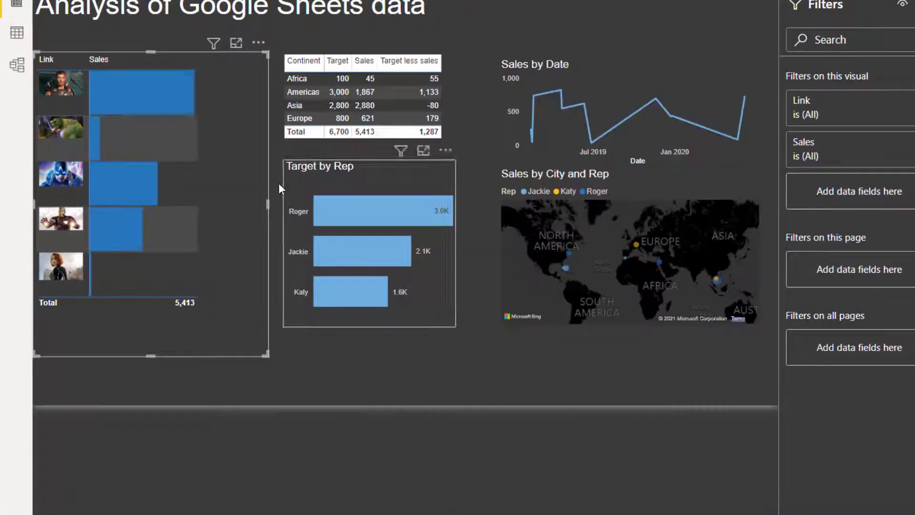
Sort the table by Sales descending and widen the Link image column.
click(145, 59)
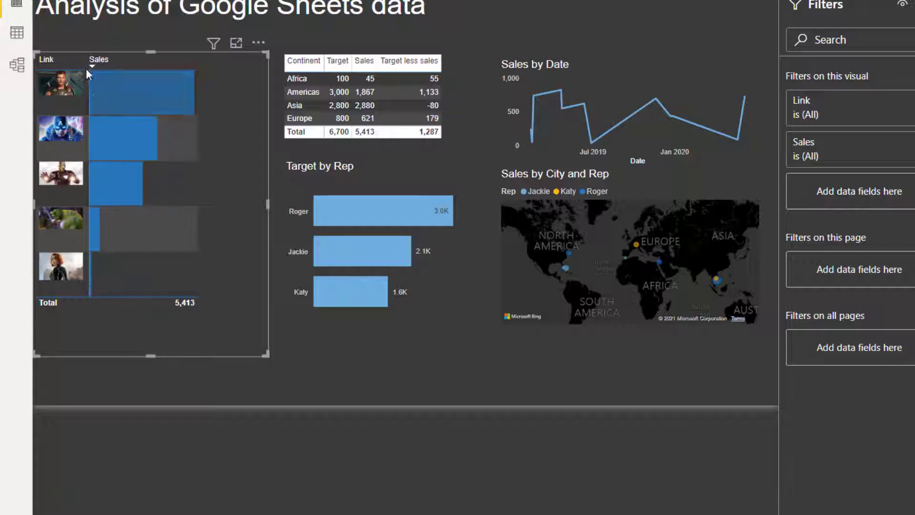
mouse_move(88, 60)
mouse_down()
mouse_move(135, 66)
mouse_move(94, 64)
mouse_up()
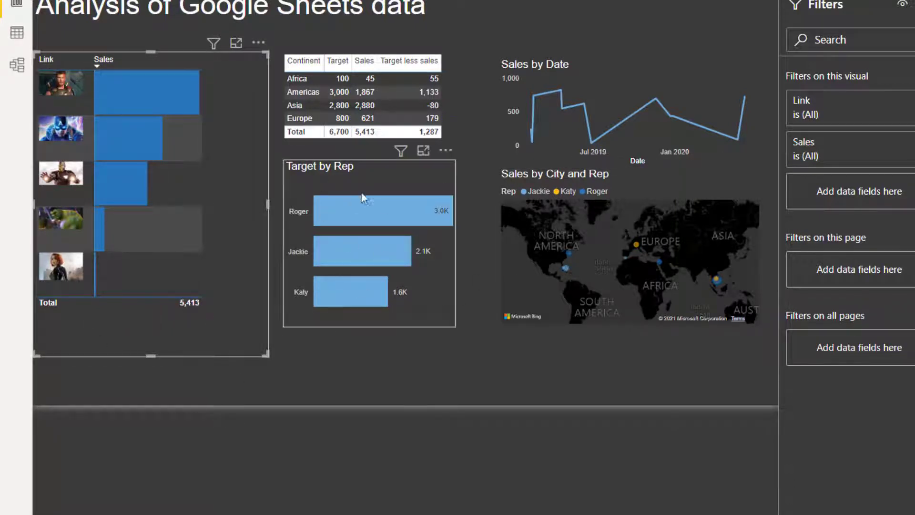
click(660, 367)
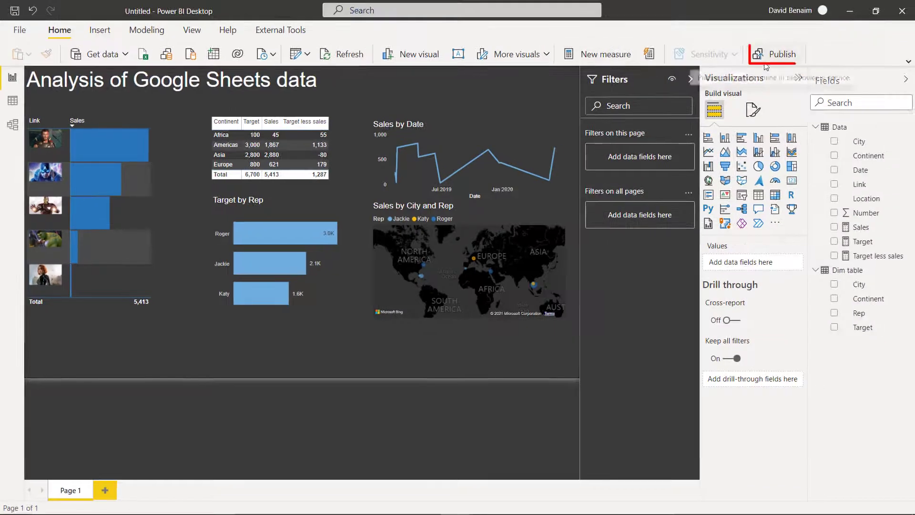
Save the report as 'Google sheets analysis for video' and publish it to My workspace.
click(766, 57)
click(504, 280)
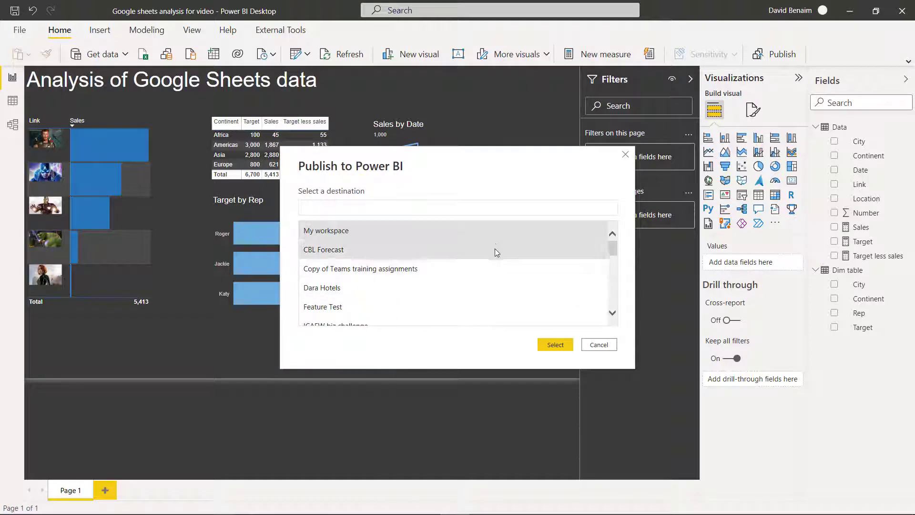
click(553, 347)
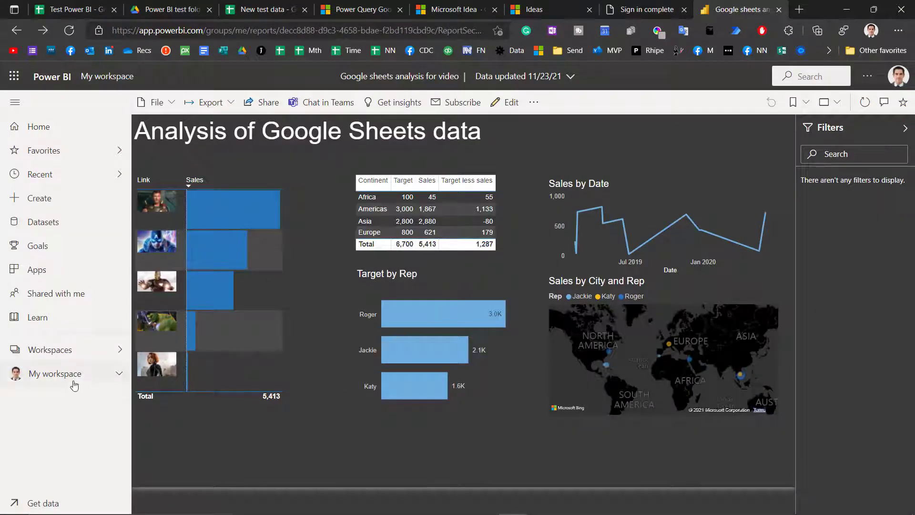
Update the dataset's GoogleSheets credentials by signing in with OAuth2 using the Google account.
click(67, 379)
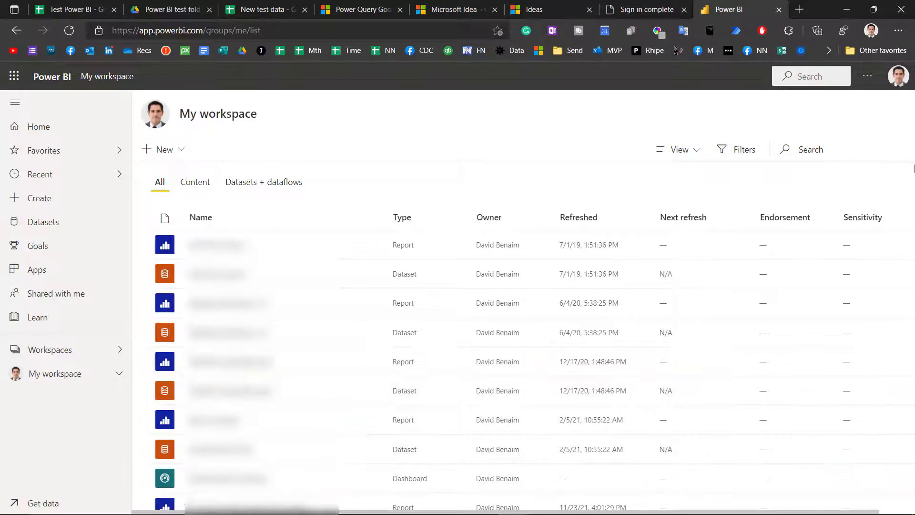
scroll(238, 429, down, 4)
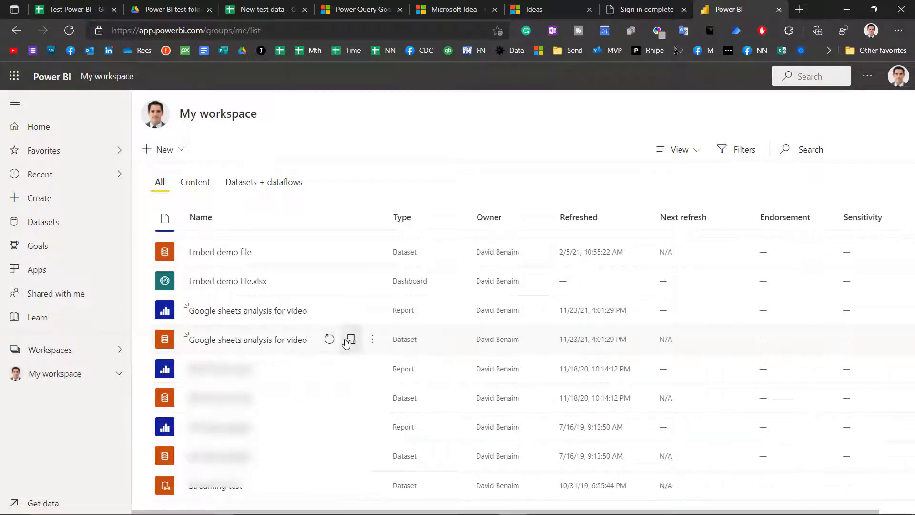
click(348, 340)
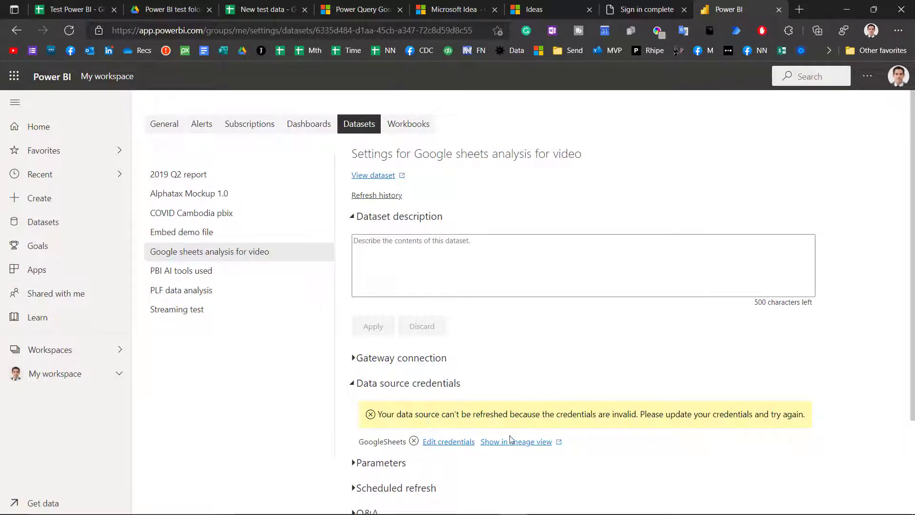
click(445, 441)
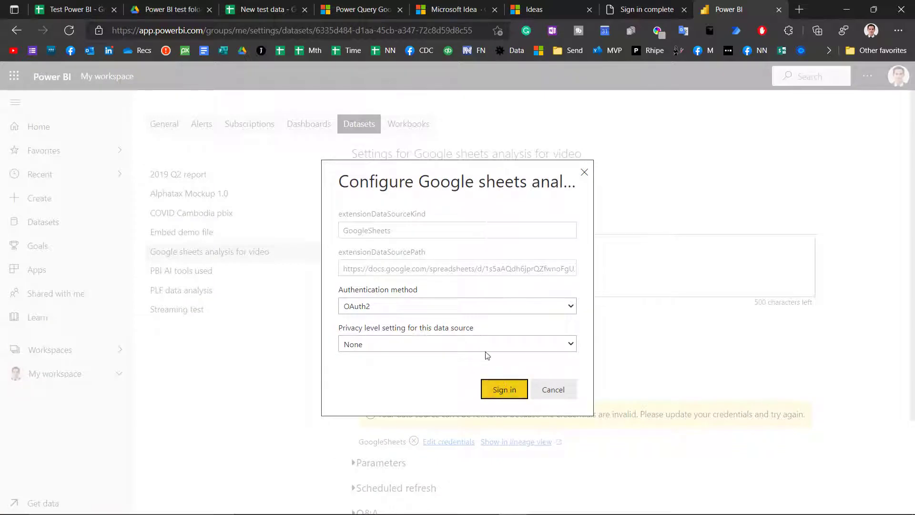
click(502, 388)
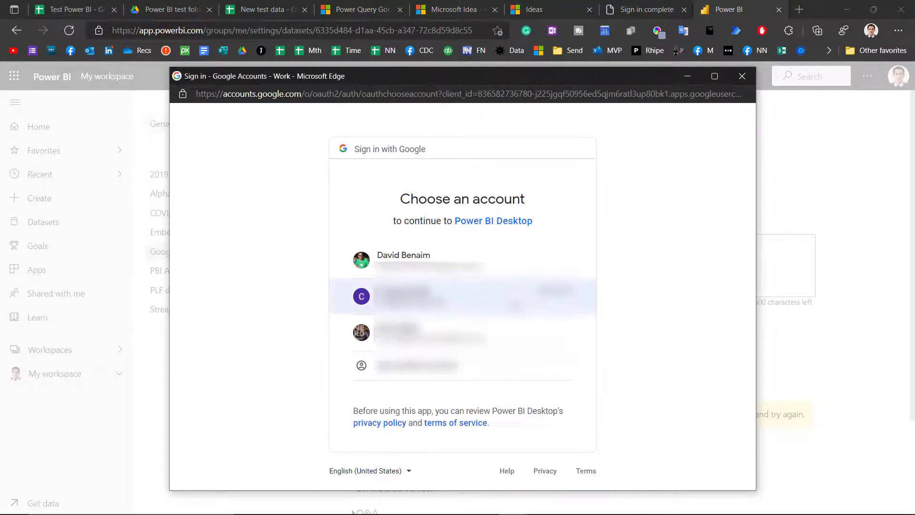
click(467, 260)
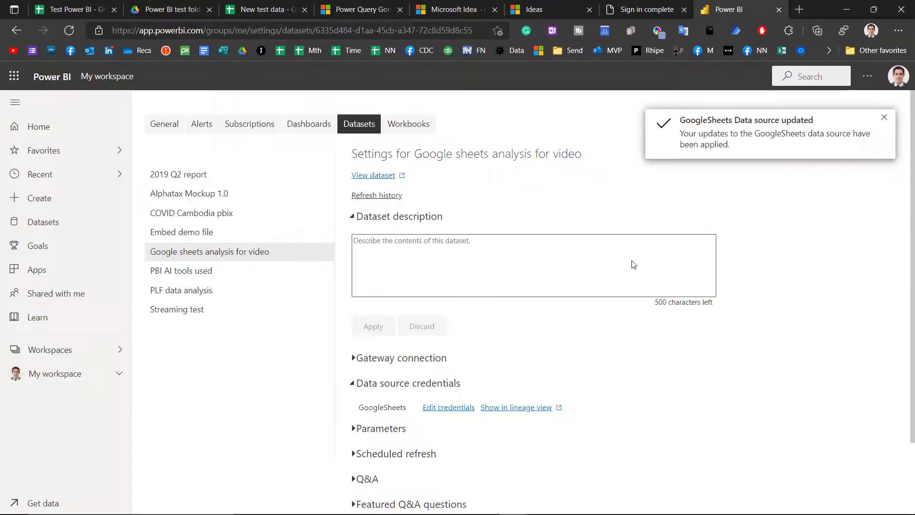
Expand Scheduled refresh and switch 'Keep your data up to date' On.
click(884, 118)
scroll(368, 375, down, 2)
click(368, 375)
click(373, 398)
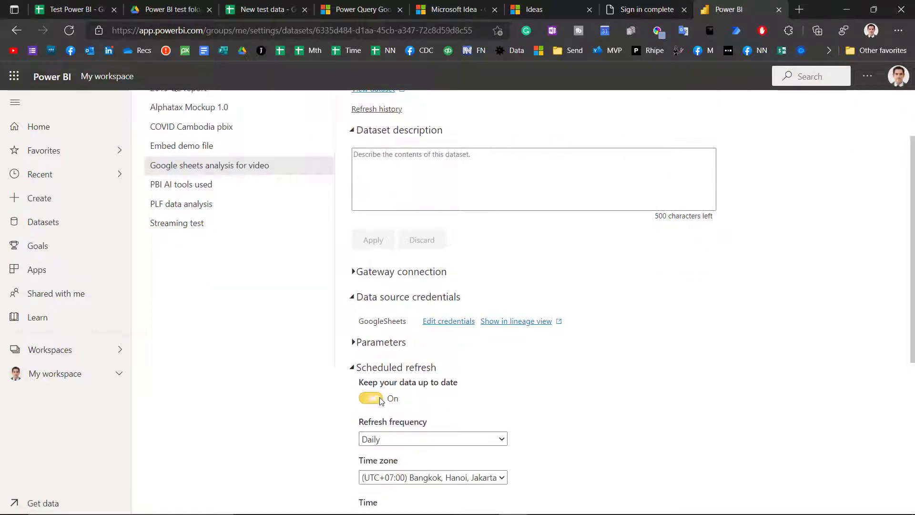
scroll(400, 286, down, 4)
Add a daily refresh time of 10:00 AM.
click(391, 337)
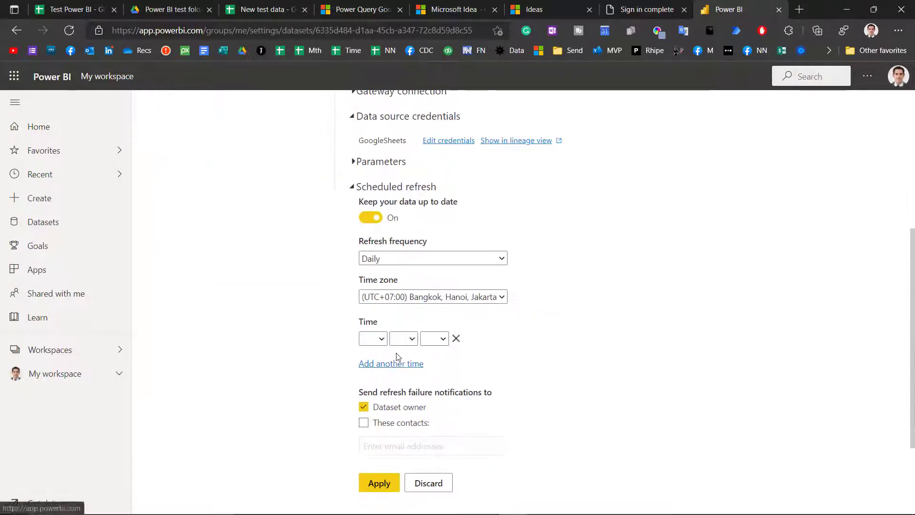
click(372, 338)
click(367, 472)
click(403, 338)
click(398, 352)
click(435, 338)
click(429, 357)
Add a second refresh time of 12:00 PM and apply the schedule.
click(390, 364)
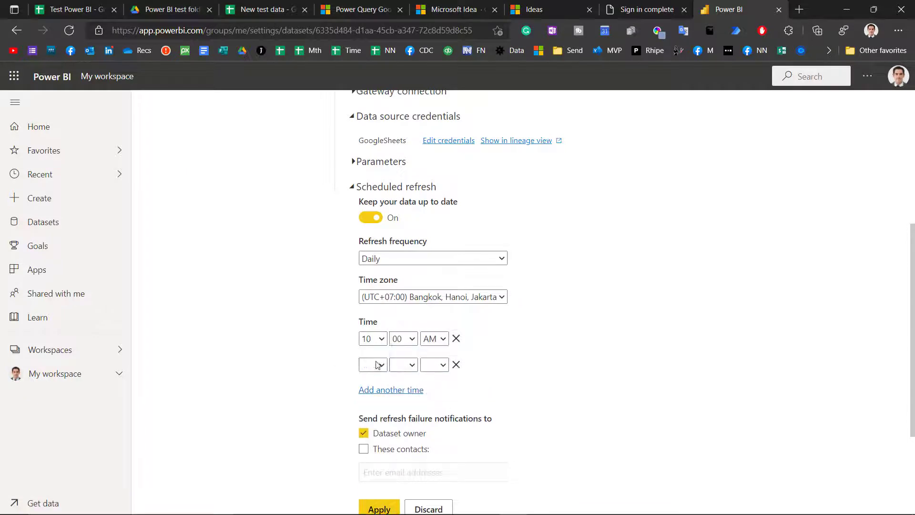
click(372, 365)
click(377, 356)
click(403, 365)
click(398, 379)
click(434, 365)
click(429, 402)
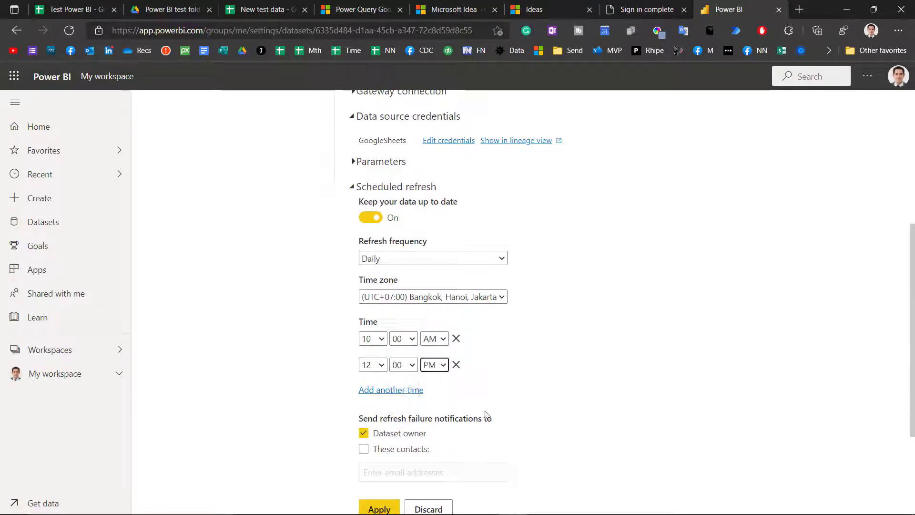
click(363, 506)
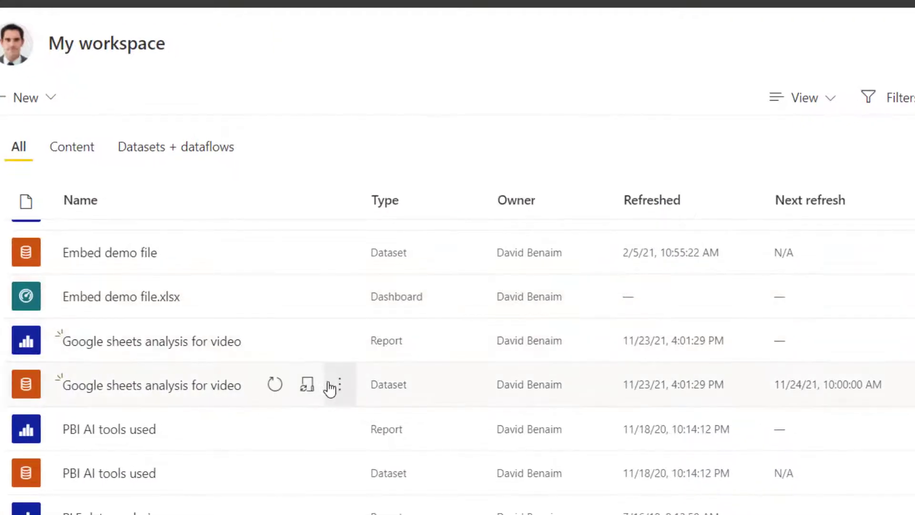
Refresh the dataset now and confirm it shows refreshed at 4:03:38 PM.
click(276, 384)
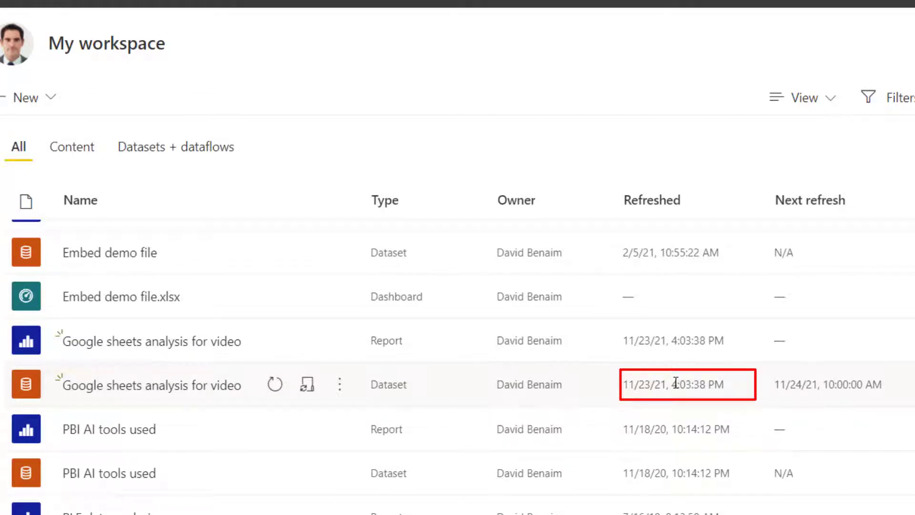
drag(673, 381, 726, 384)
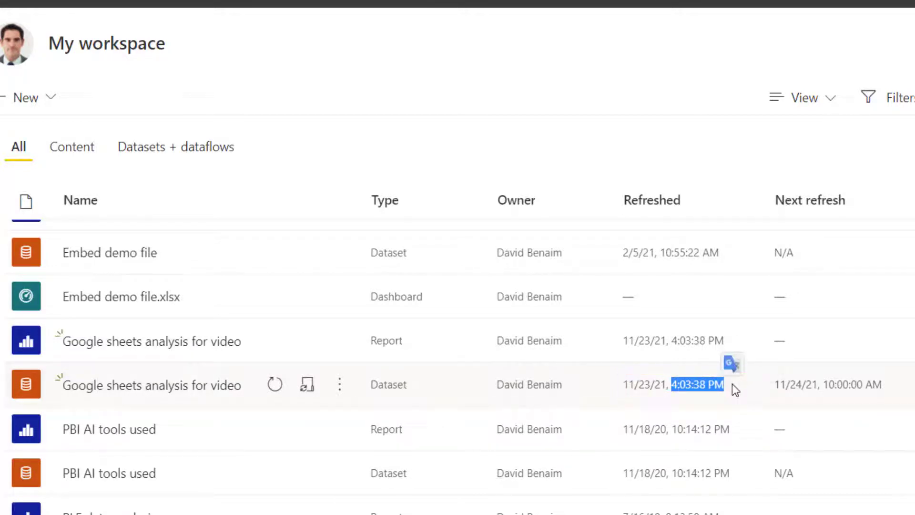
click(708, 82)
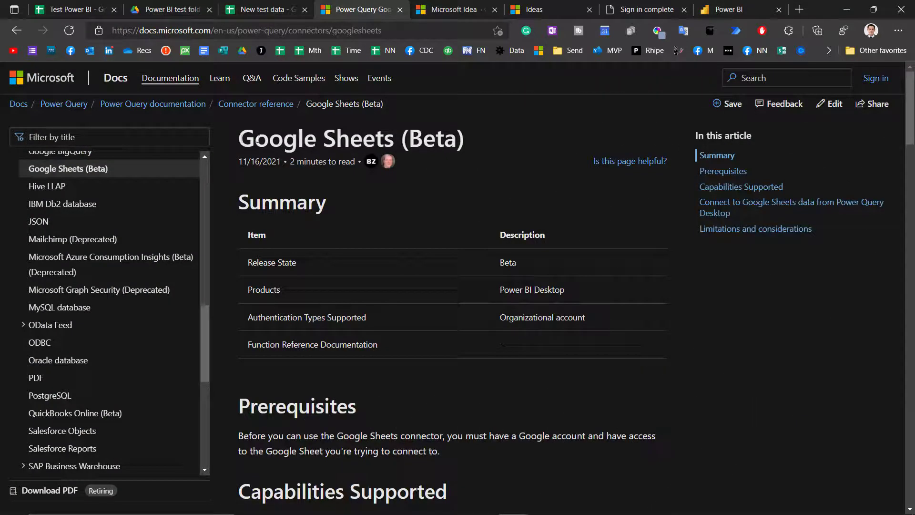
drag(240, 139, 519, 383)
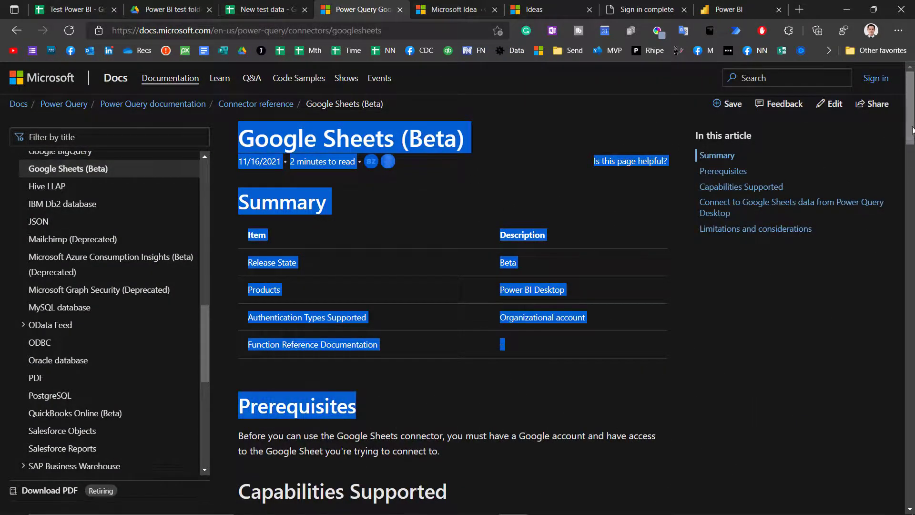
drag(912, 142, 912, 190)
click(570, 188)
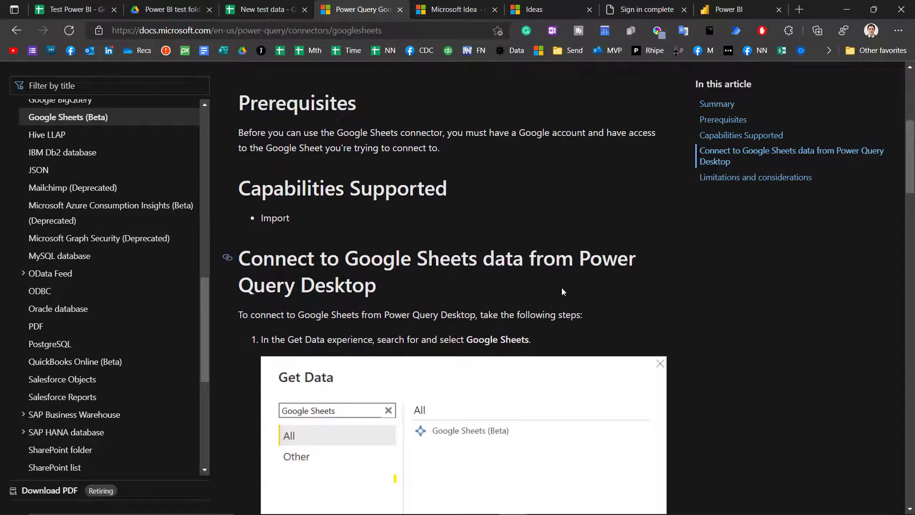
drag(912, 145, 913, 430)
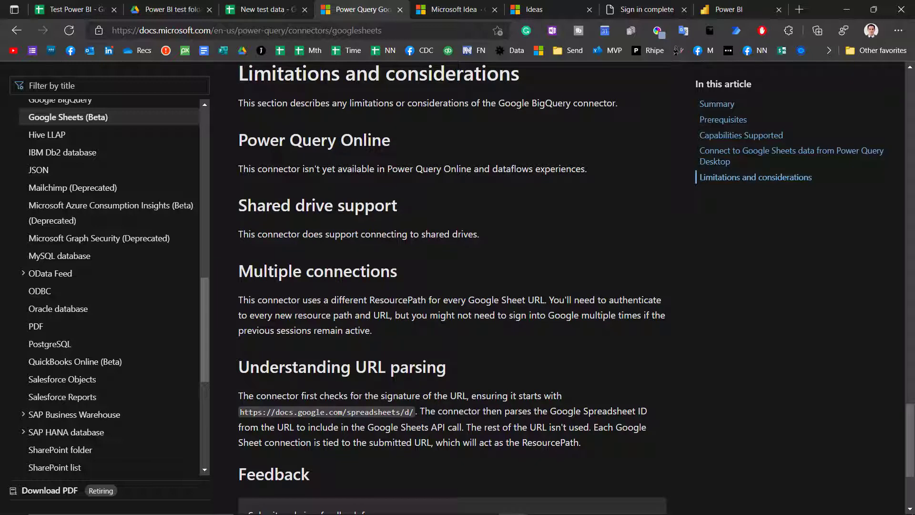
drag(391, 169, 471, 168)
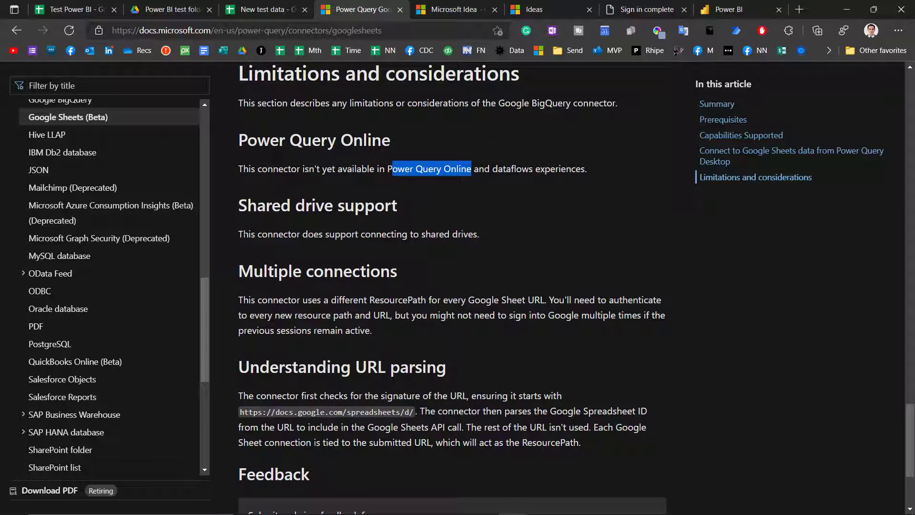
drag(243, 234, 478, 234)
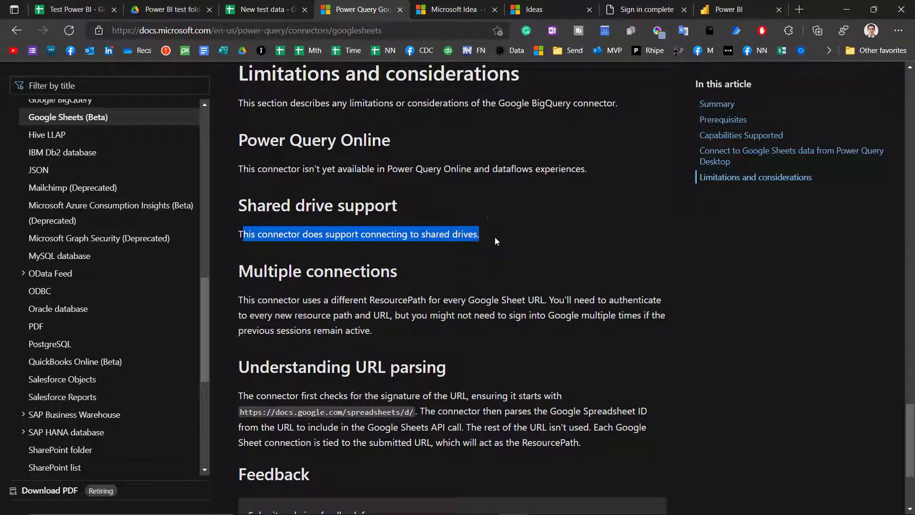
click(463, 233)
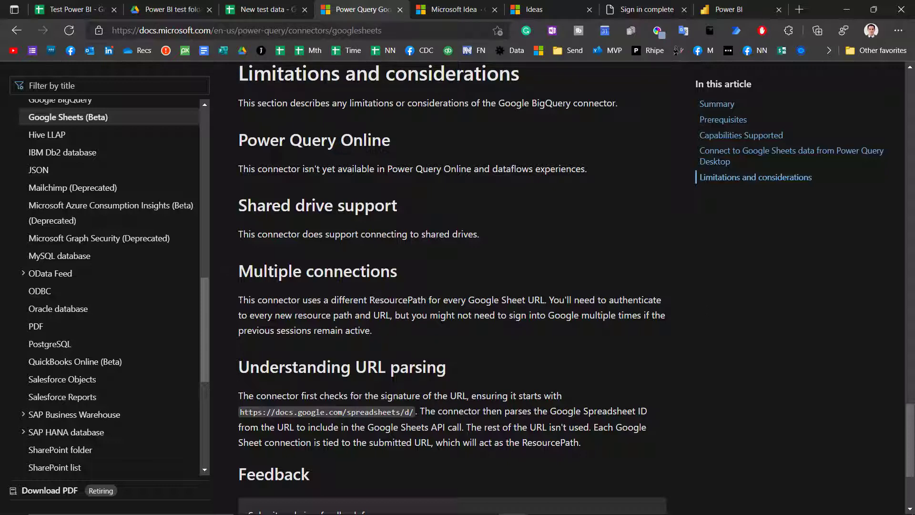
drag(238, 300, 522, 317)
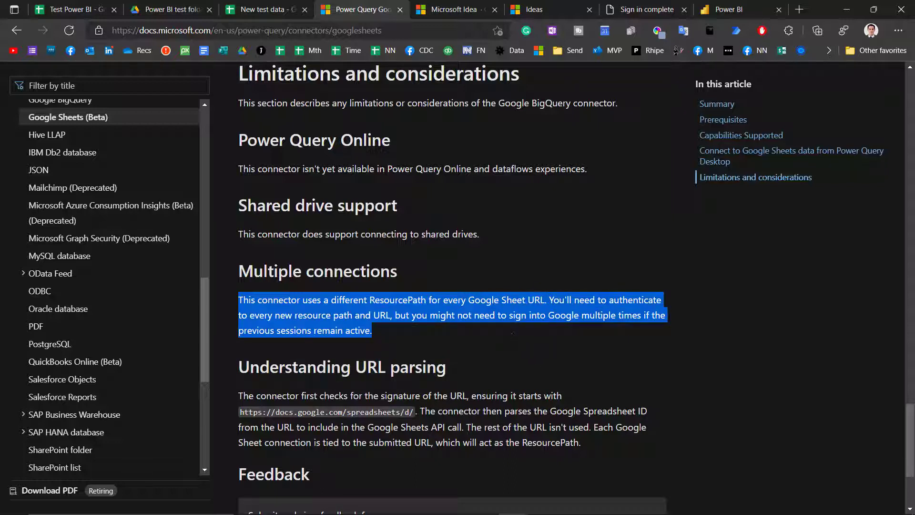
scroll(912, 450, down, 4)
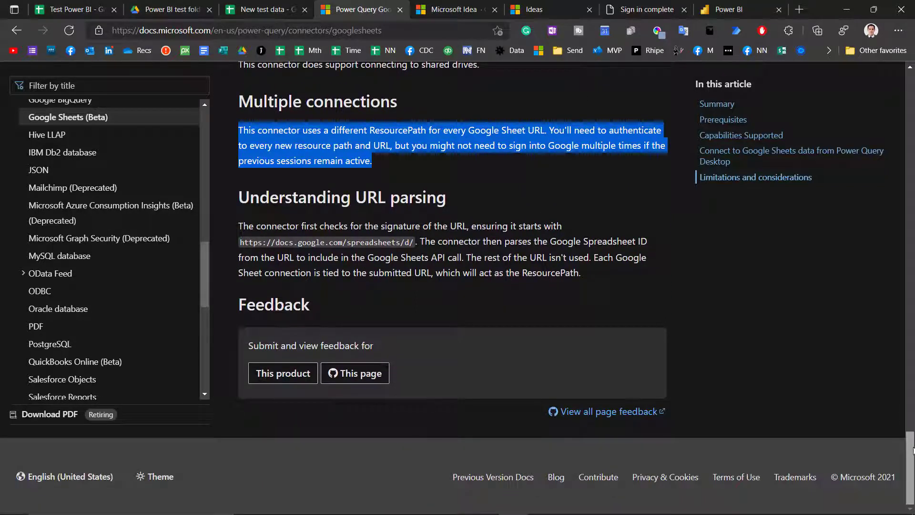
scroll(697, 375, up, 12)
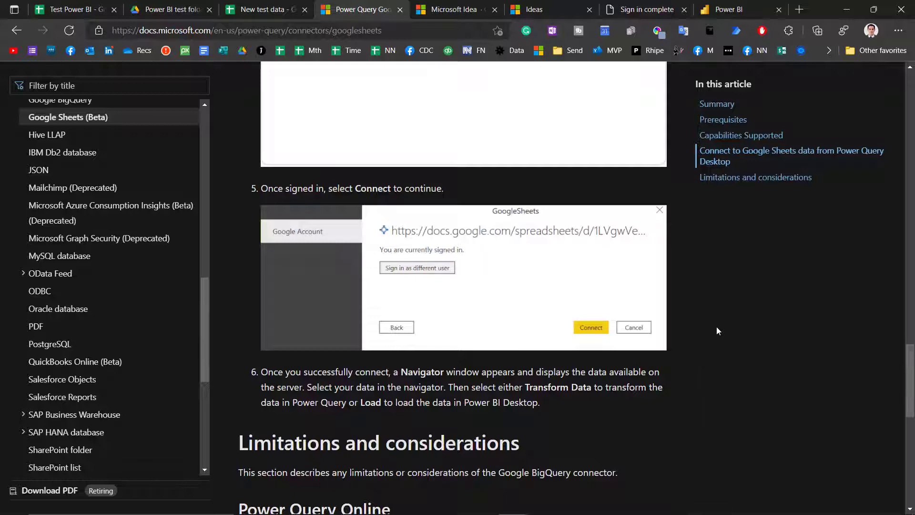
scroll(716, 327, up, 15)
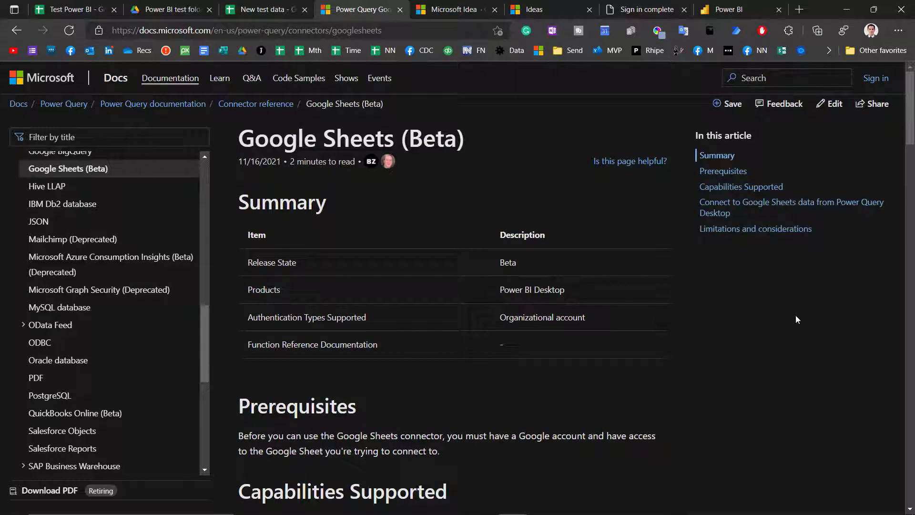